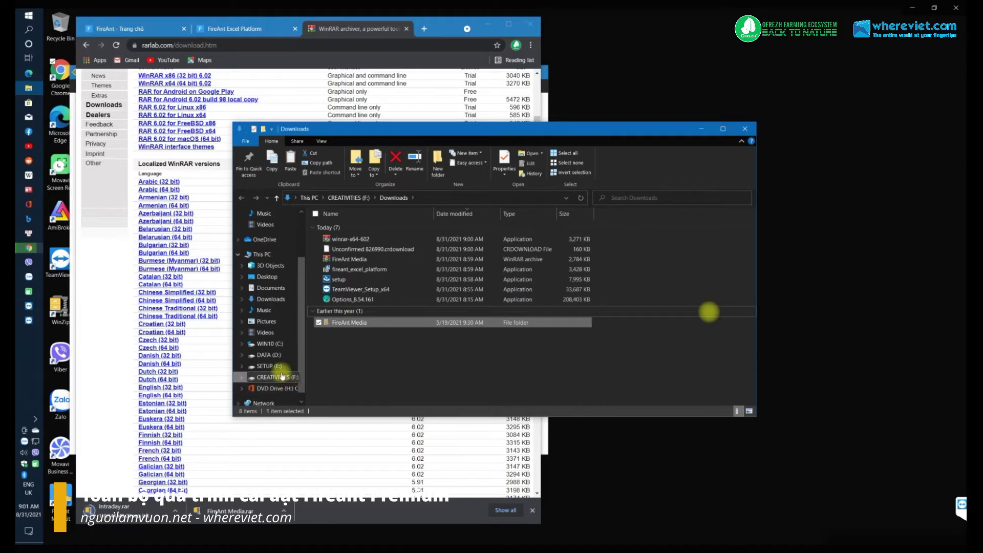
Paste the copied FireAnt Media folder into the OFREZH ECOSYSTEM user's AppData\Roaming folder on drive C.
click(267, 343)
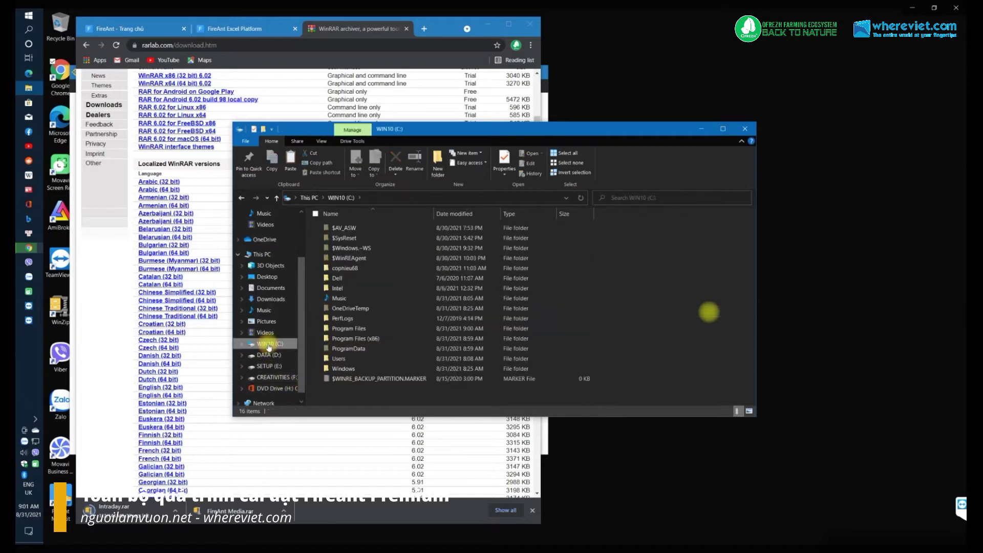
double_click(339, 359)
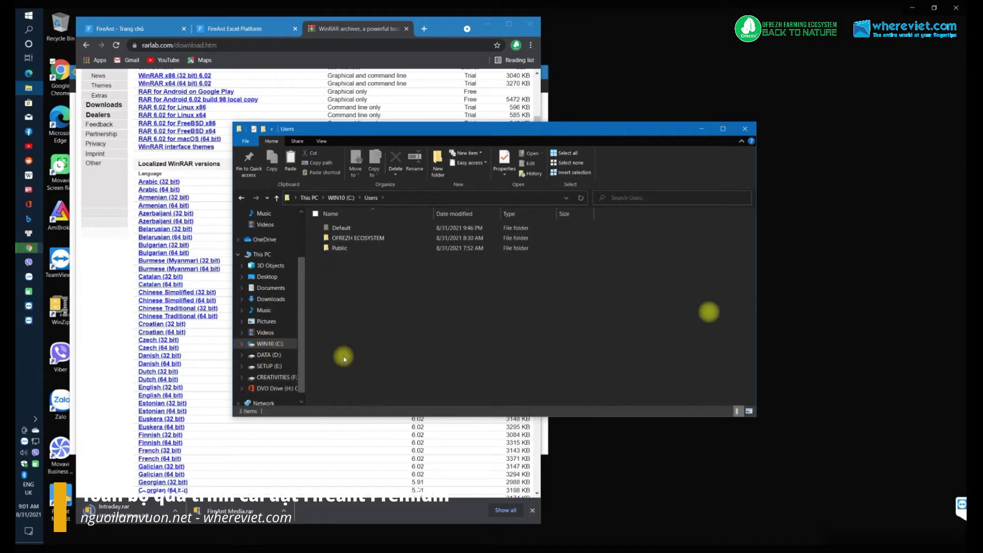
double_click(346, 237)
double_click(349, 237)
double_click(344, 248)
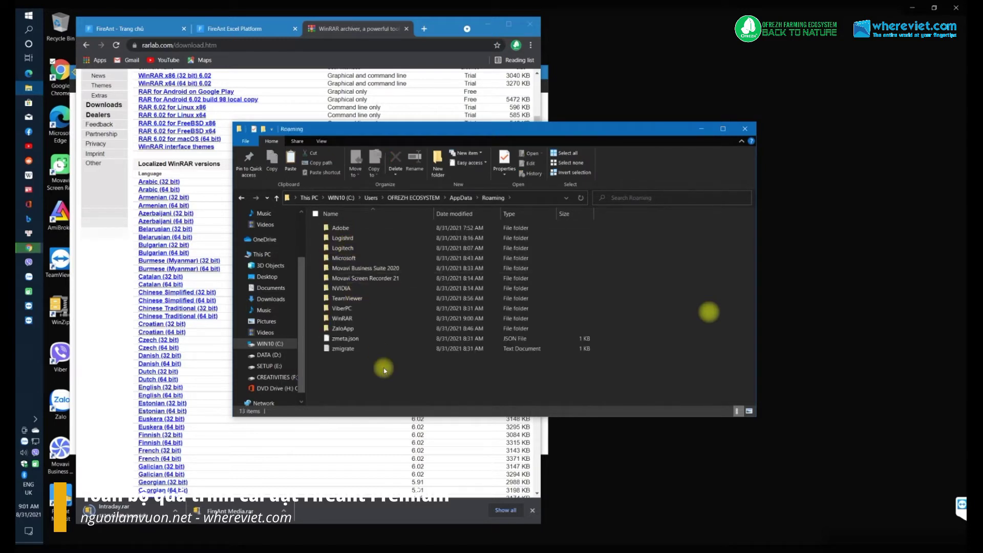
Compress the FireAnt Media folder in Roaming into the archive FireAnt Media.rar.
click(352, 240)
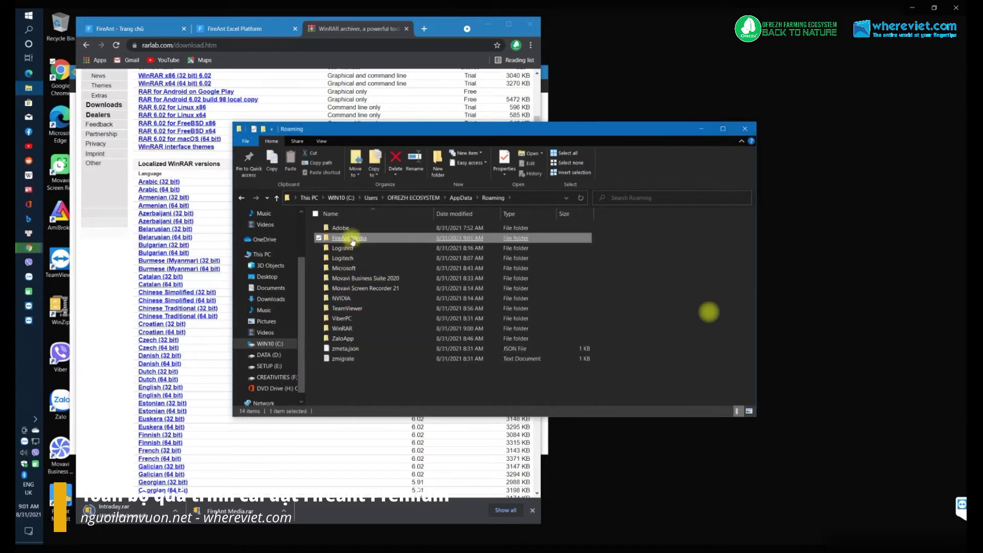
right_click(352, 239)
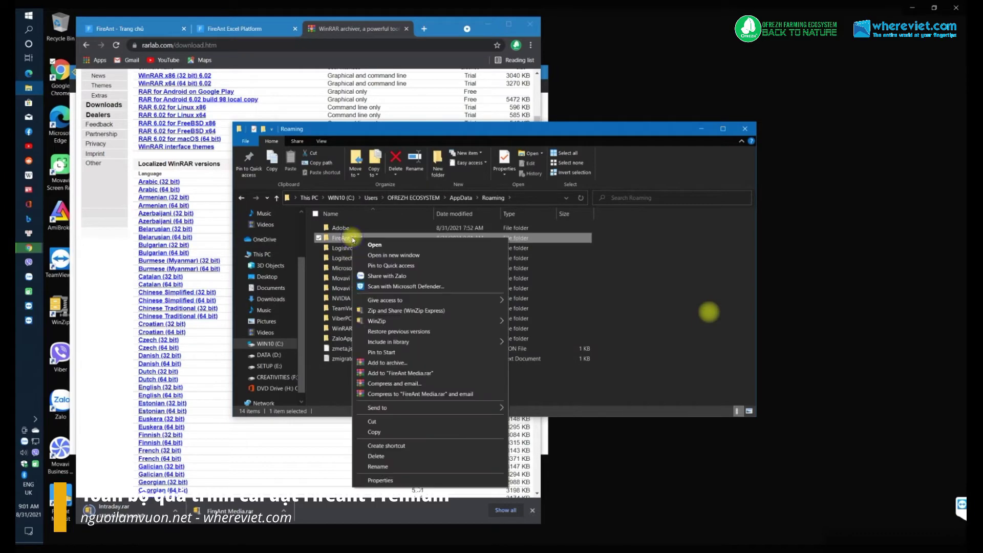
click(389, 371)
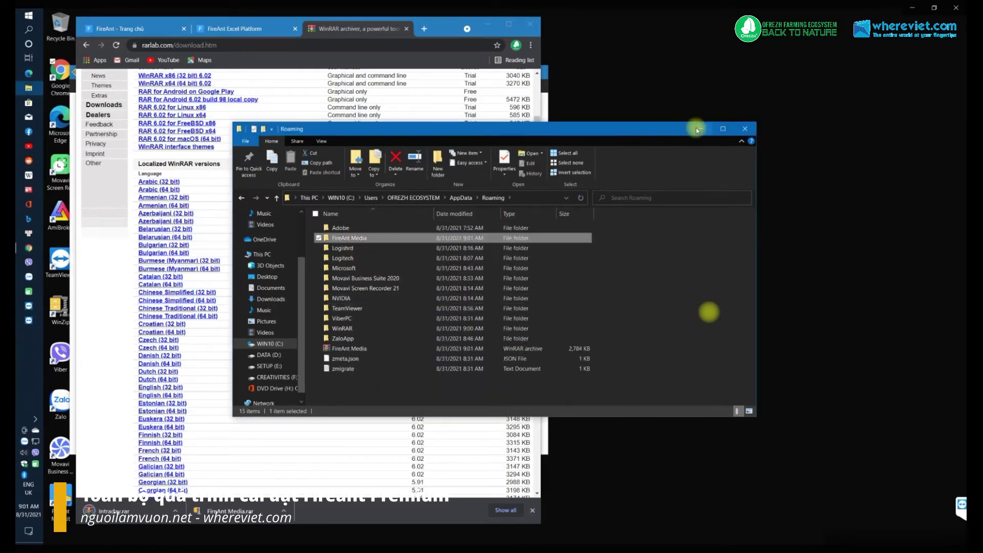
Minimize the Roaming folder and WinRAR download page windows, and close the Binance registration window.
click(696, 128)
click(488, 24)
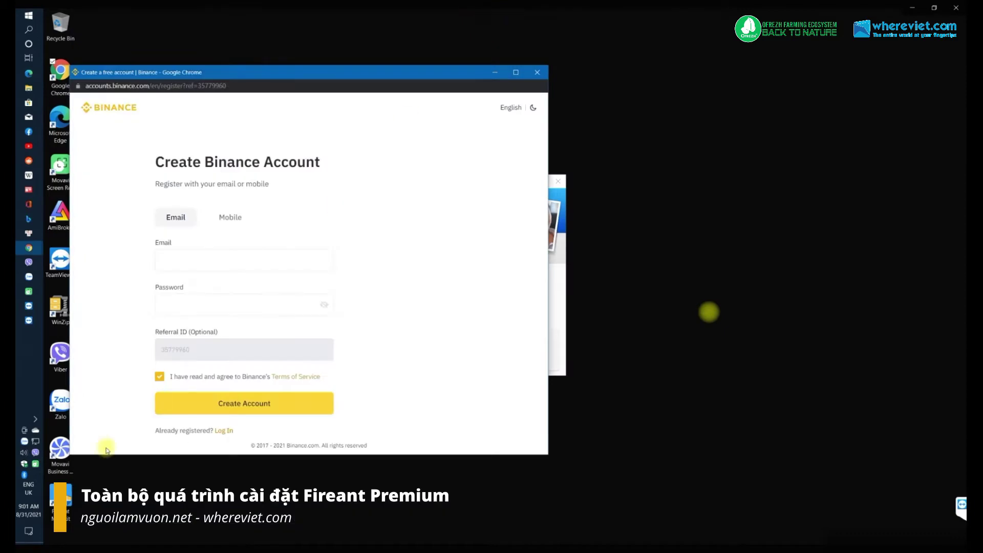
click(536, 72)
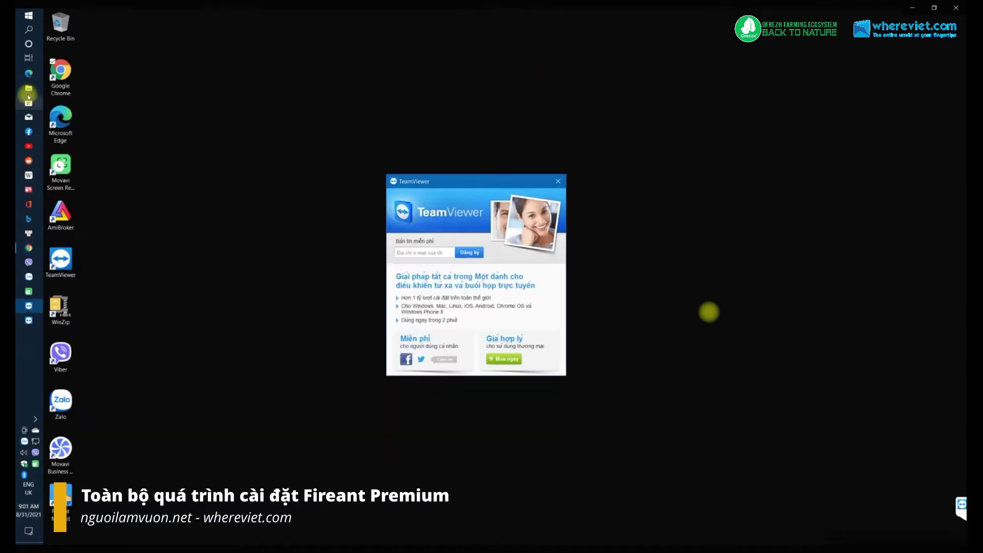
Launch Excel and create a new blank workbook.
click(30, 30)
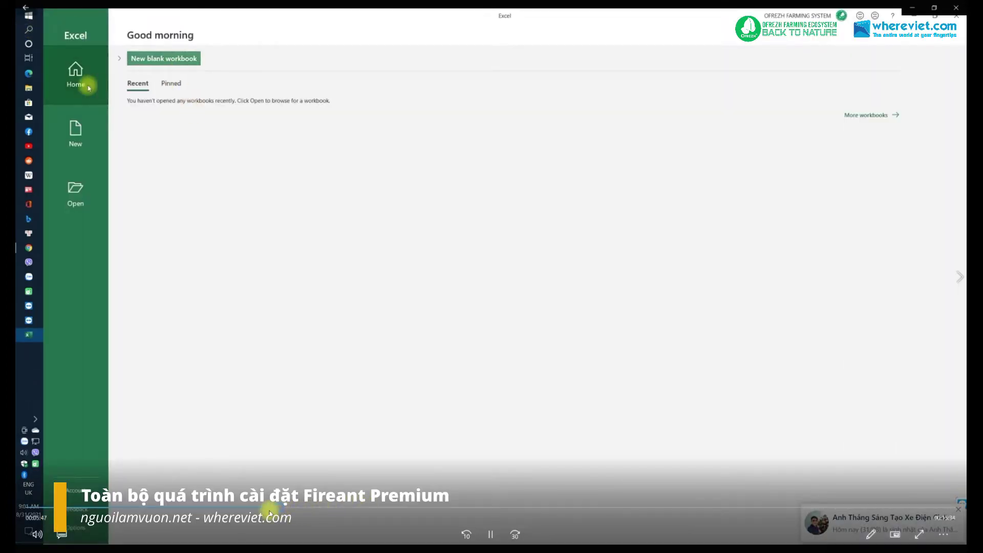
click(263, 508)
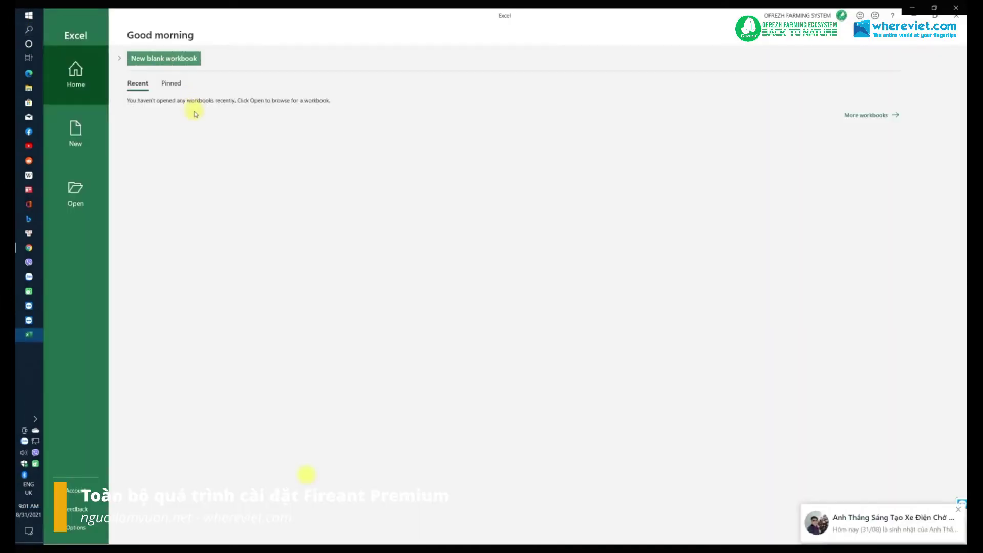
click(164, 58)
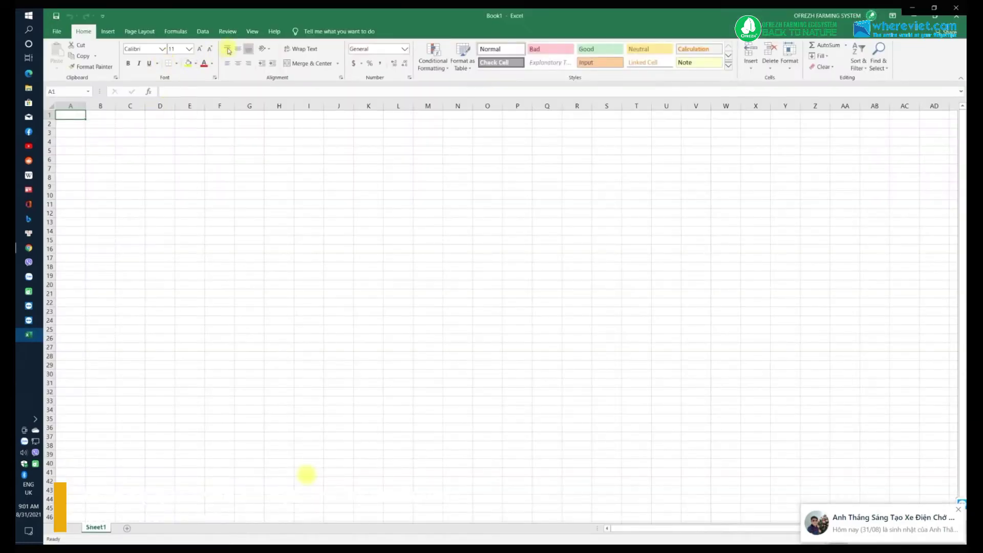
Enable all macros and trust access to the VBA project object model in Excel's Trust Center macro settings.
click(57, 31)
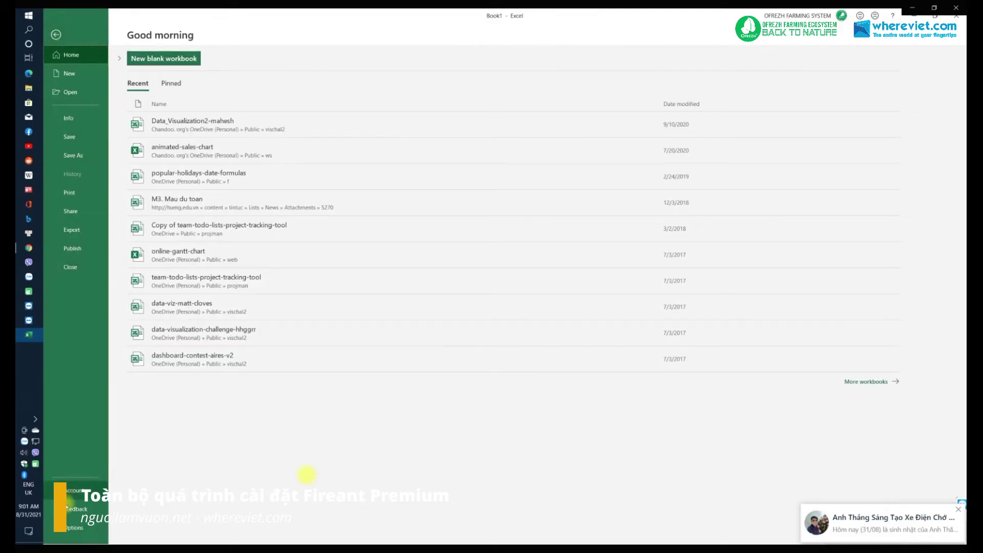
click(73, 527)
click(351, 282)
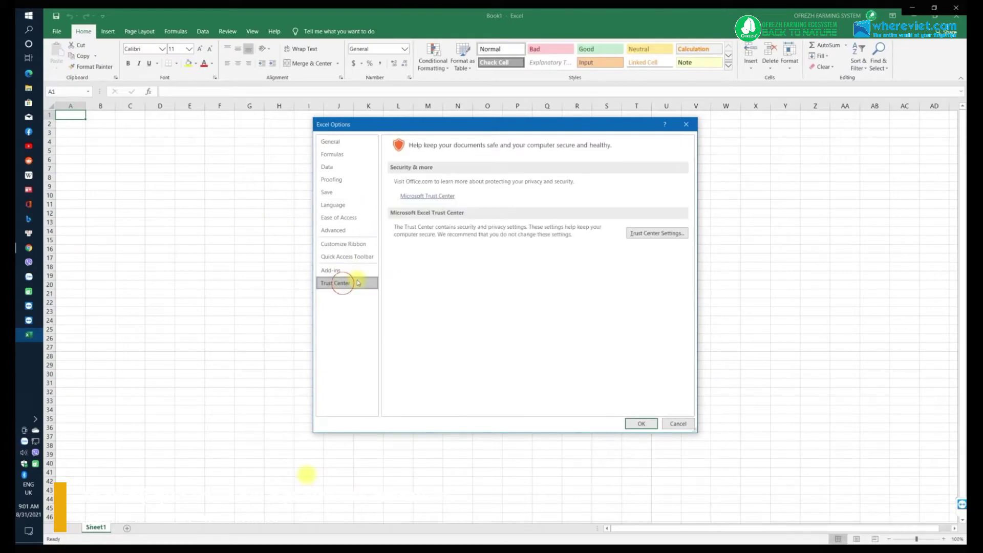
click(634, 231)
click(357, 209)
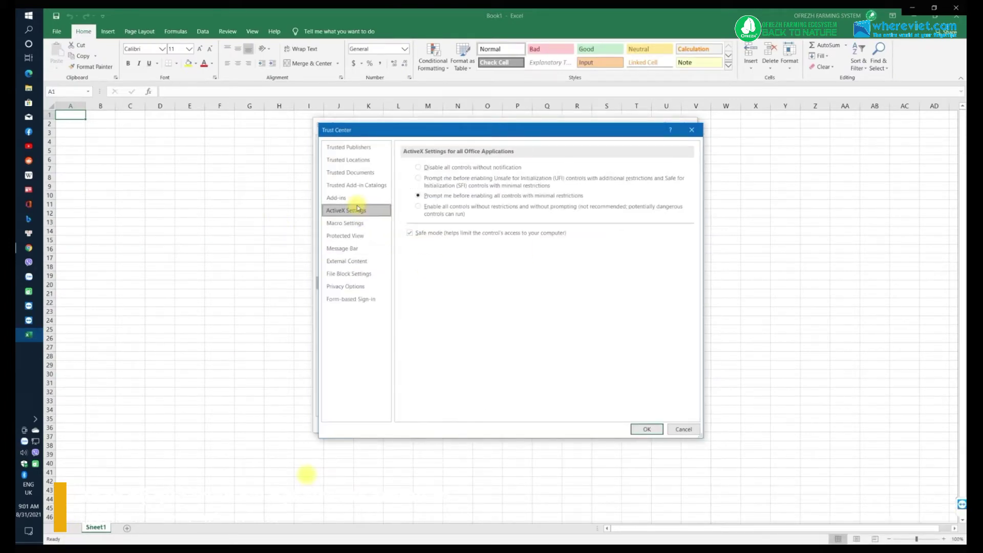
click(350, 197)
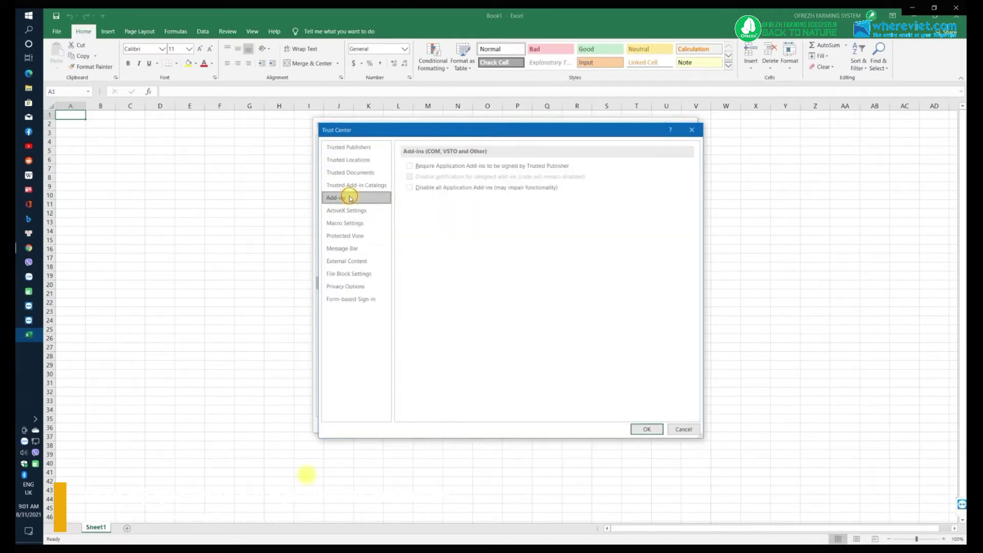
click(351, 224)
click(420, 200)
click(415, 230)
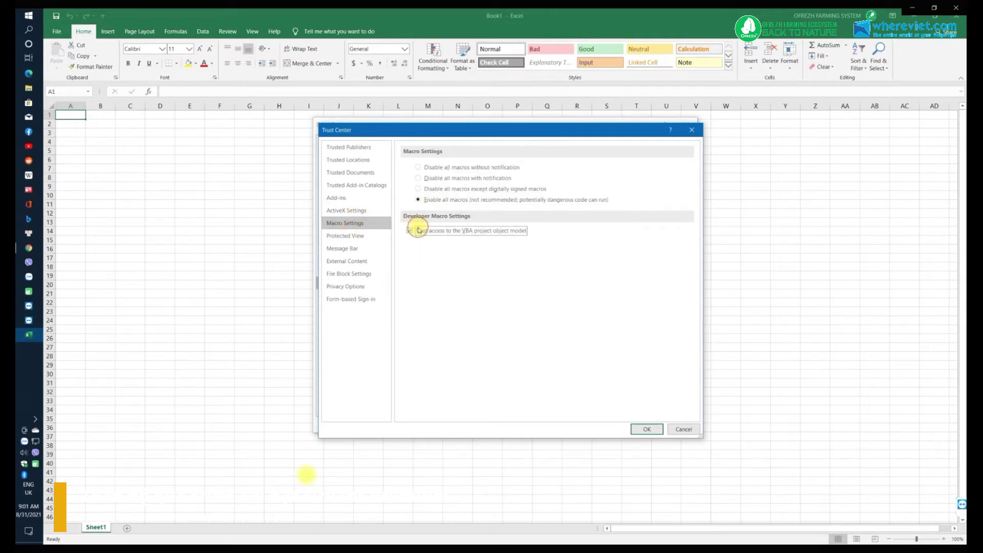
click(647, 429)
Load the FireAntExcelPlatform64 add-in from Roaming\FireAnt Media\FireAnt Excel Platform and confirm FireAnt as an active Excel add-in.
click(345, 270)
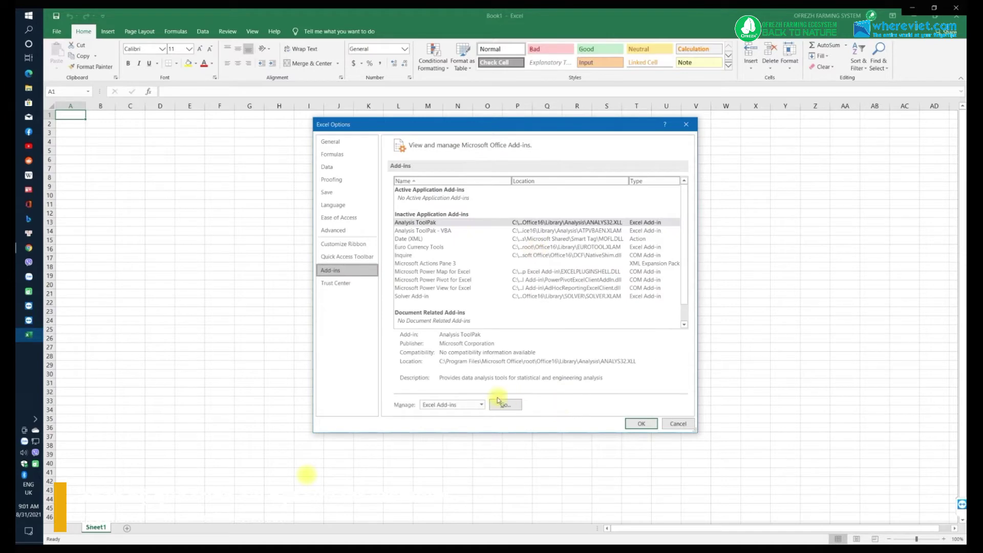
click(498, 400)
click(543, 238)
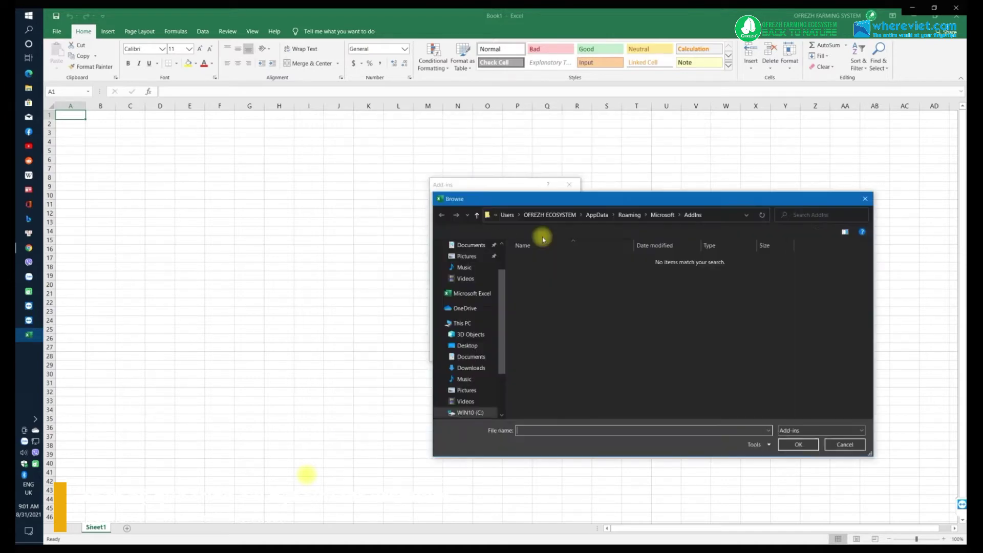
click(624, 216)
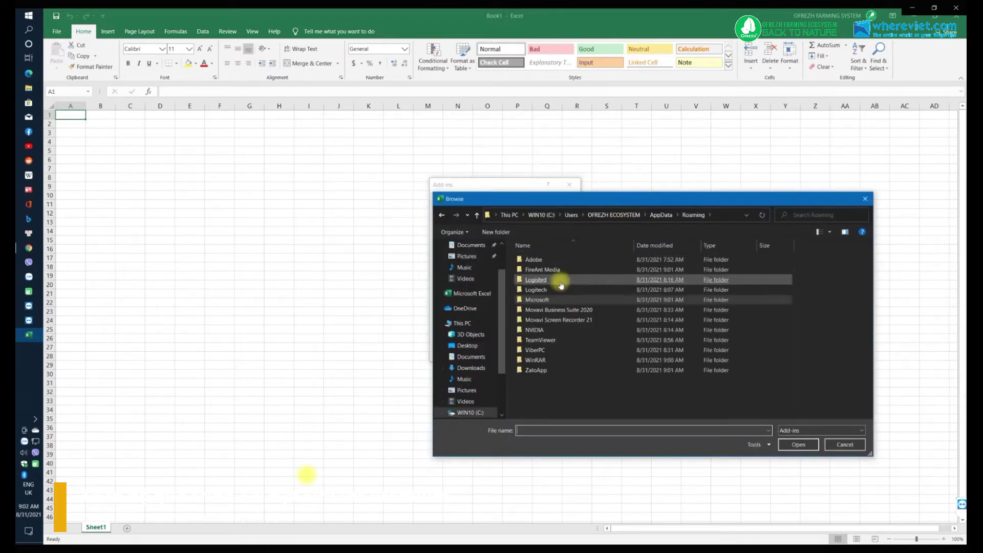
double_click(539, 270)
double_click(541, 260)
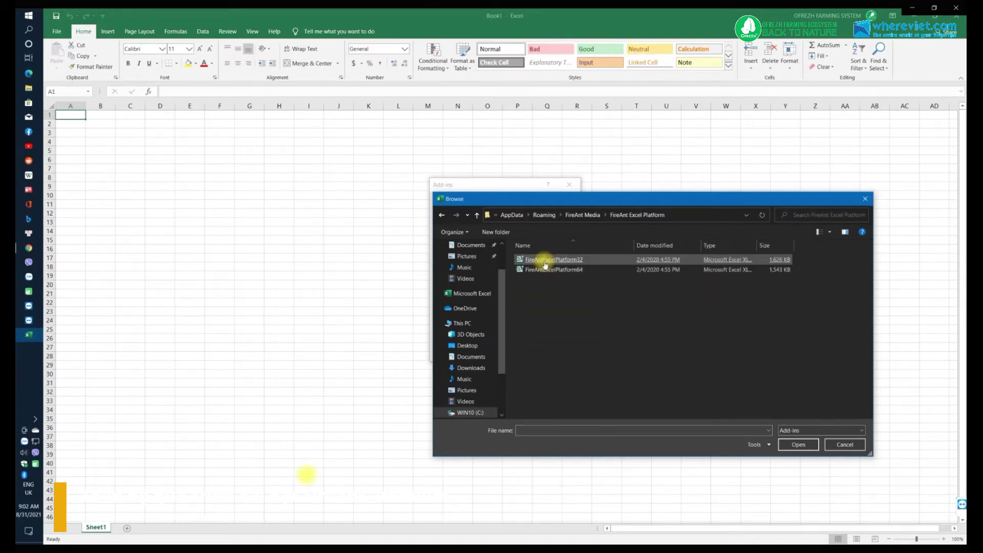
double_click(543, 269)
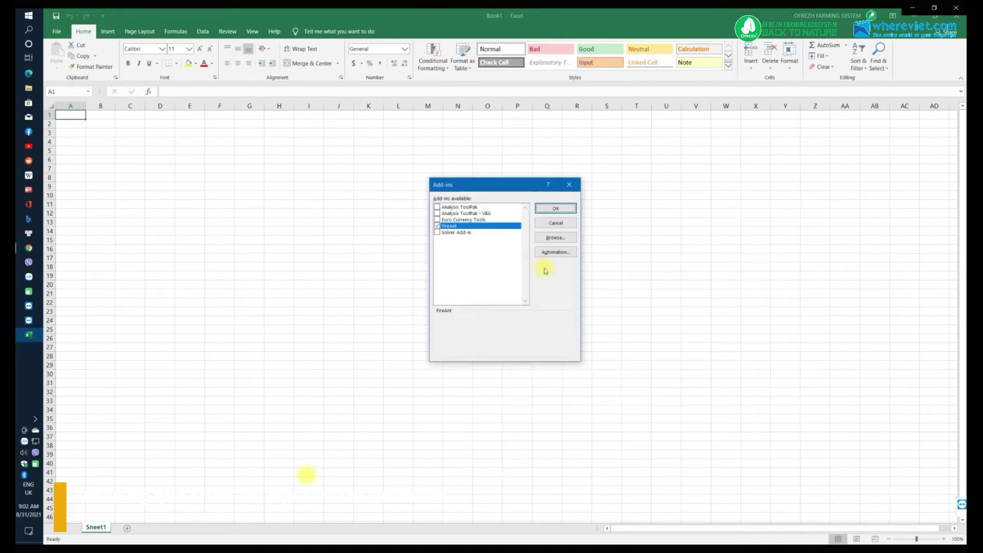
click(556, 209)
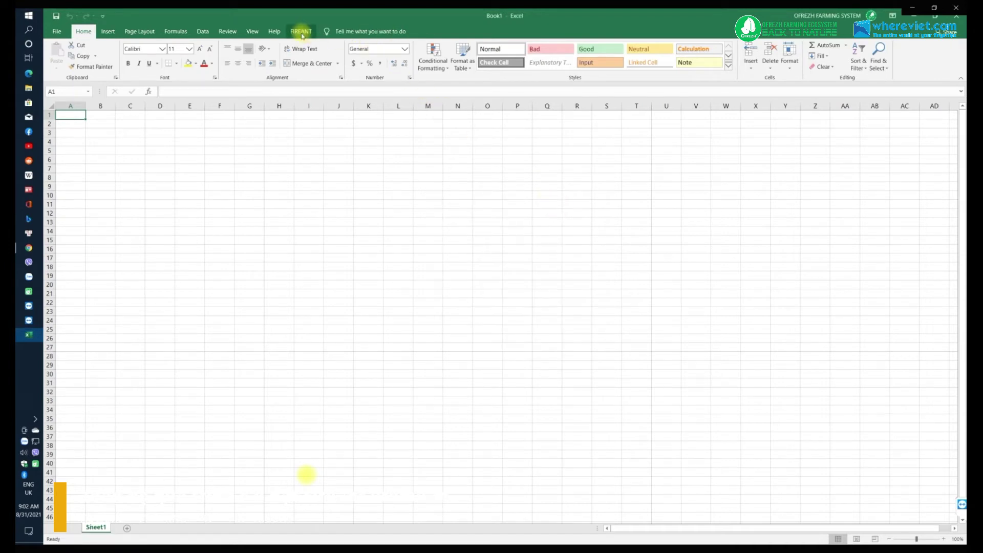
Open the FireAnt Excel Platform login window.
click(301, 31)
click(63, 59)
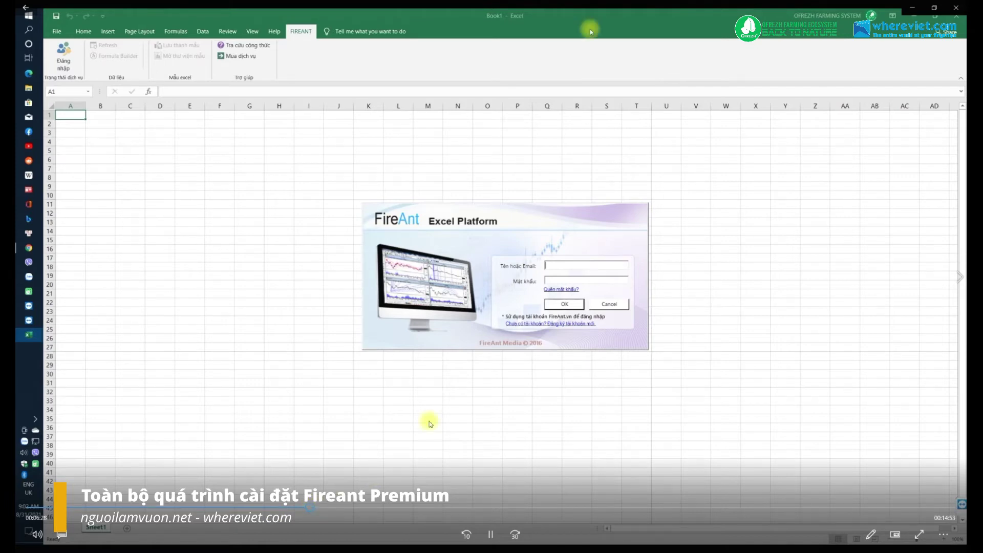
click(320, 508)
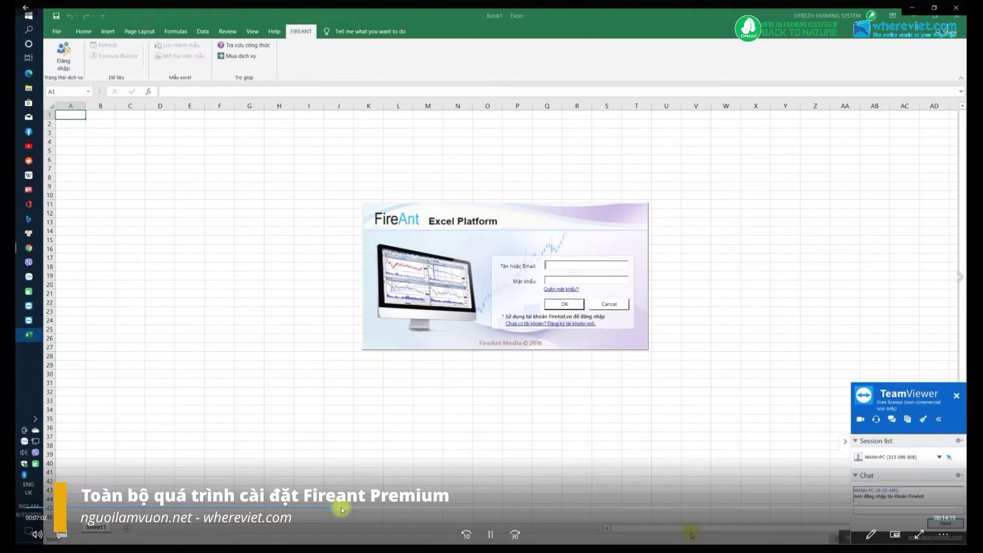
click(347, 509)
click(388, 511)
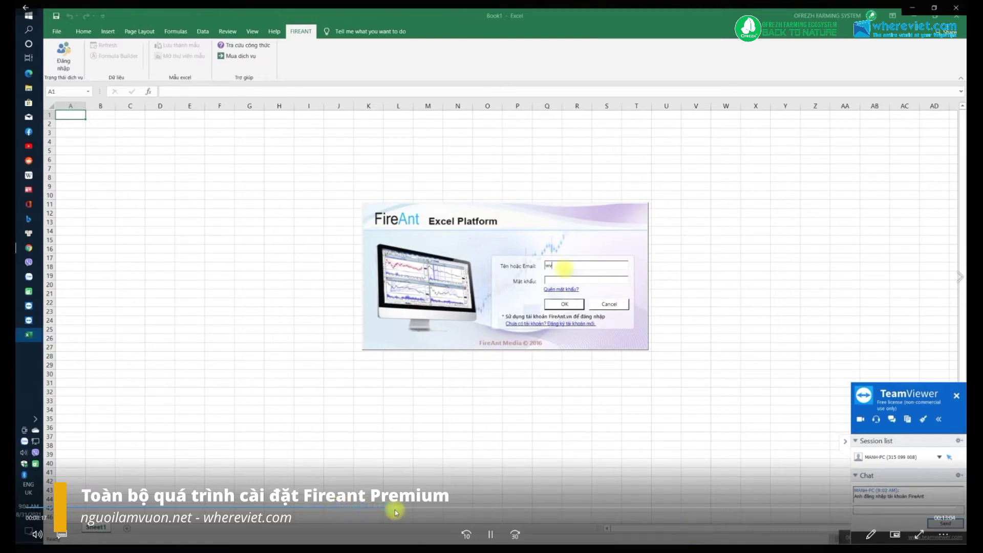
click(399, 511)
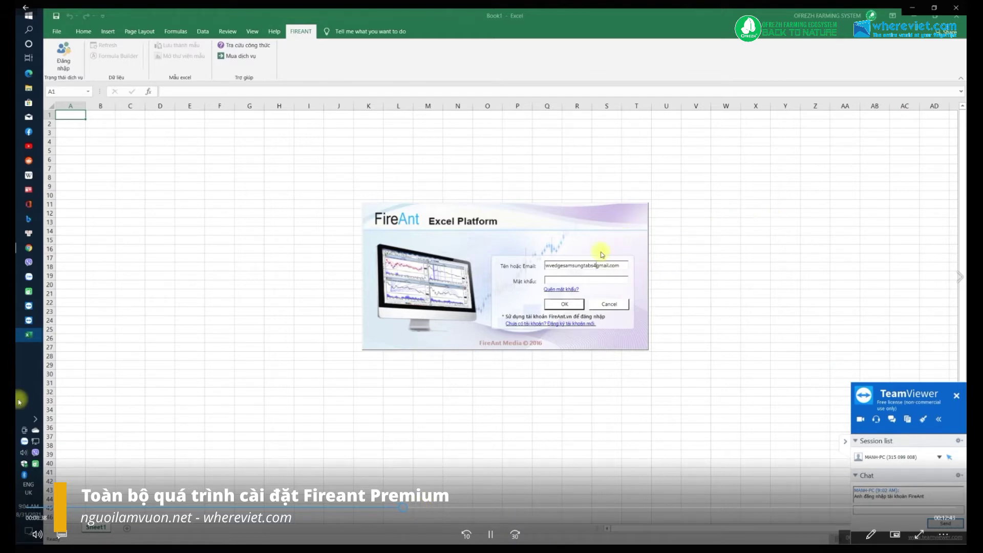
click(418, 508)
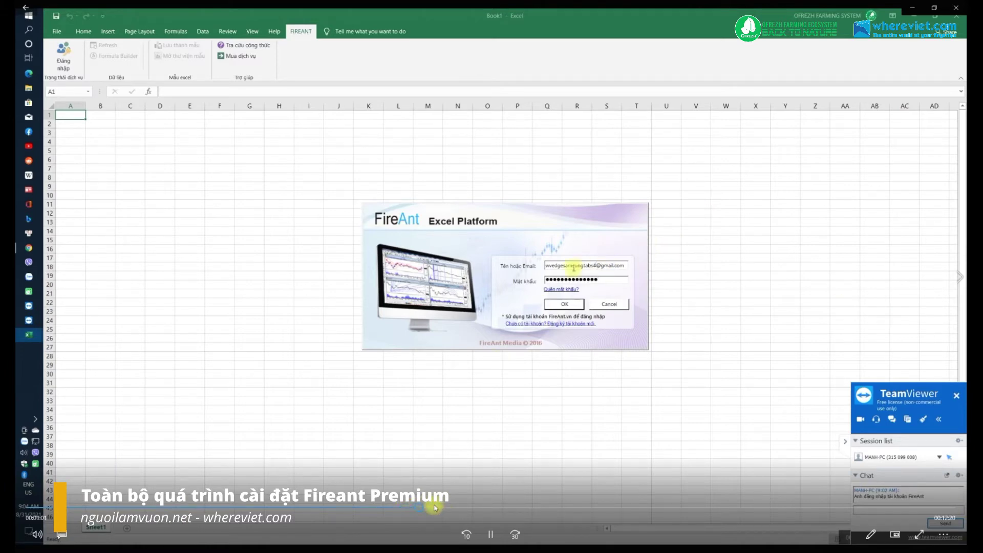
click(434, 508)
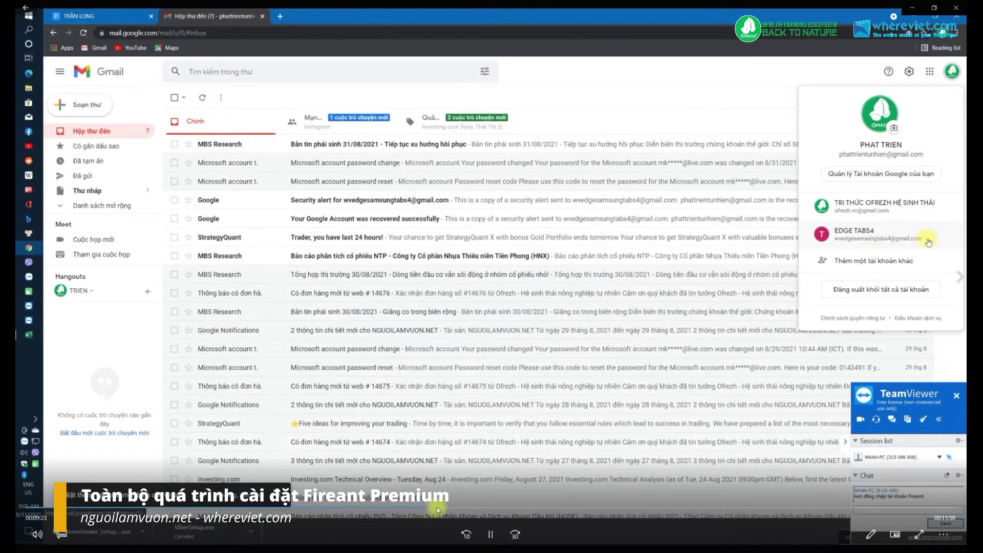
click(446, 508)
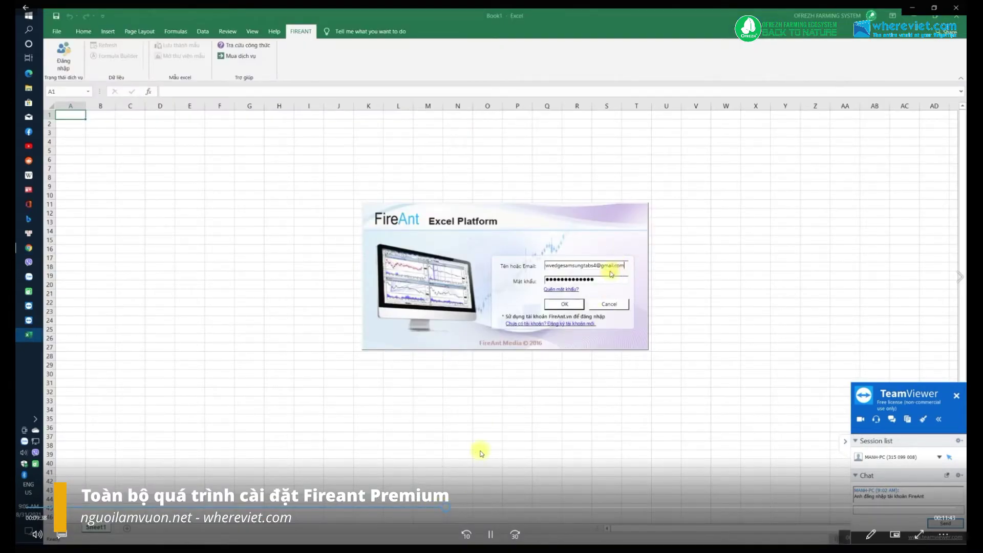
click(437, 508)
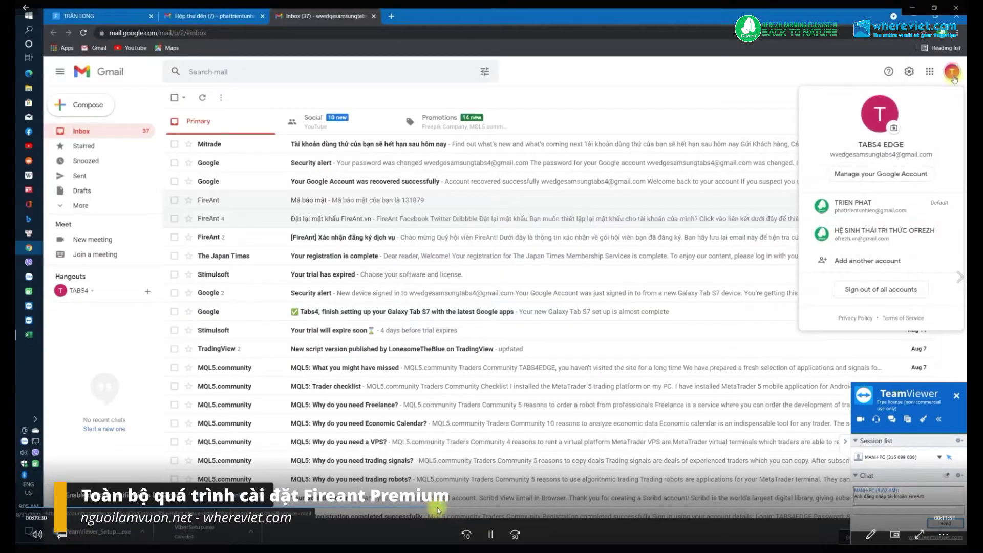
click(435, 509)
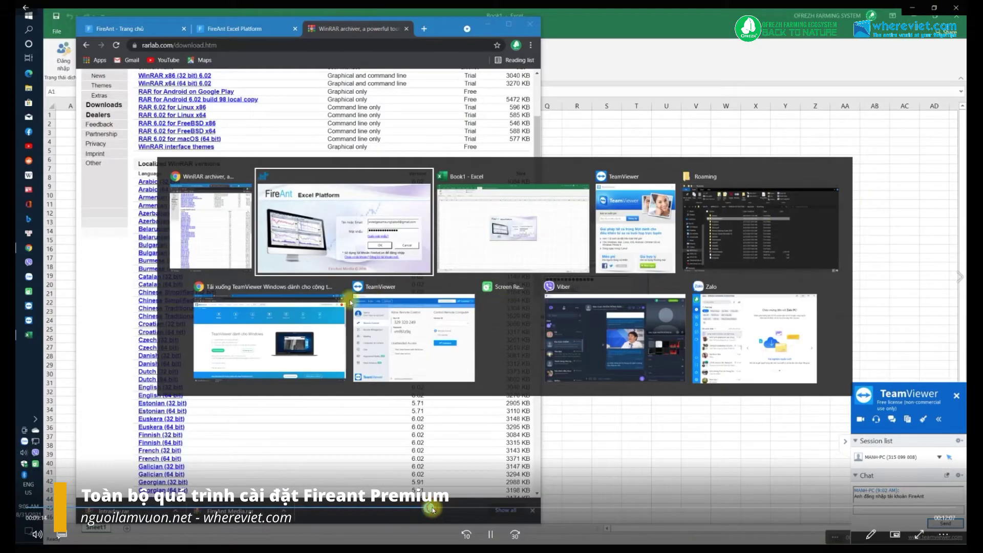
click(435, 509)
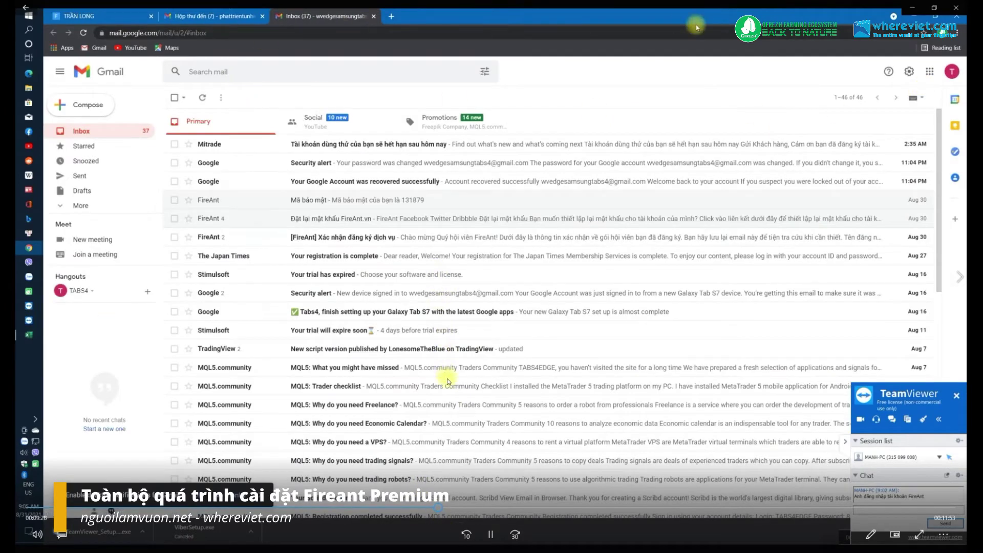
click(449, 508)
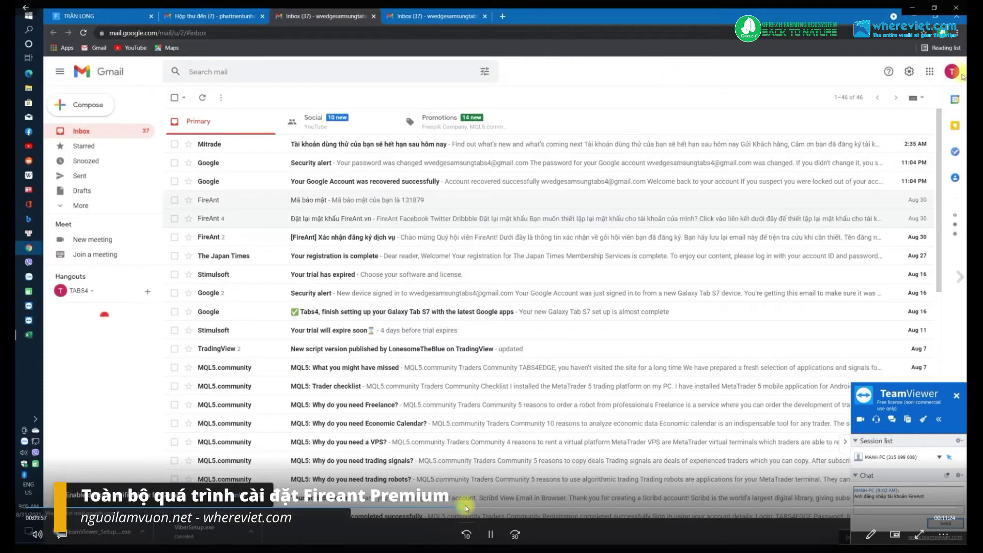
click(465, 507)
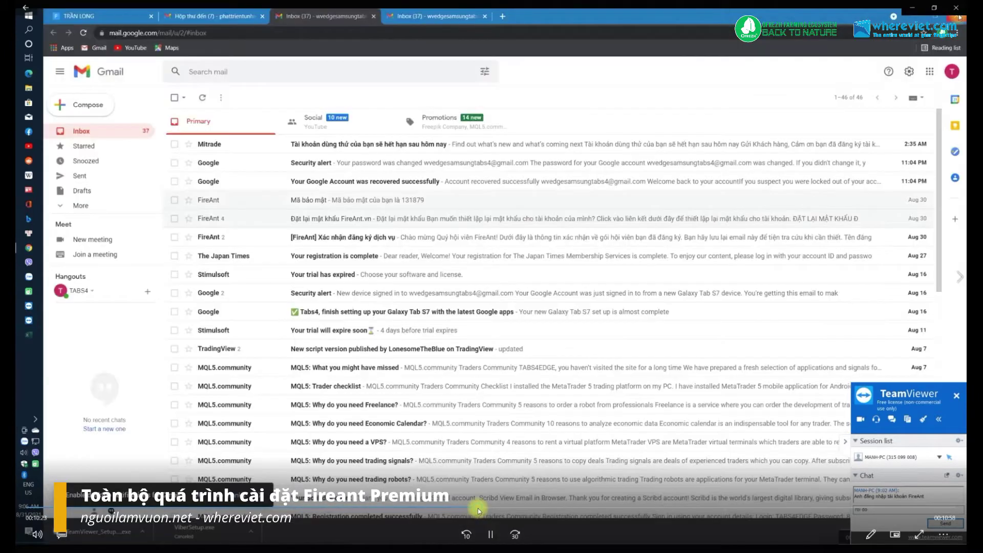
click(472, 510)
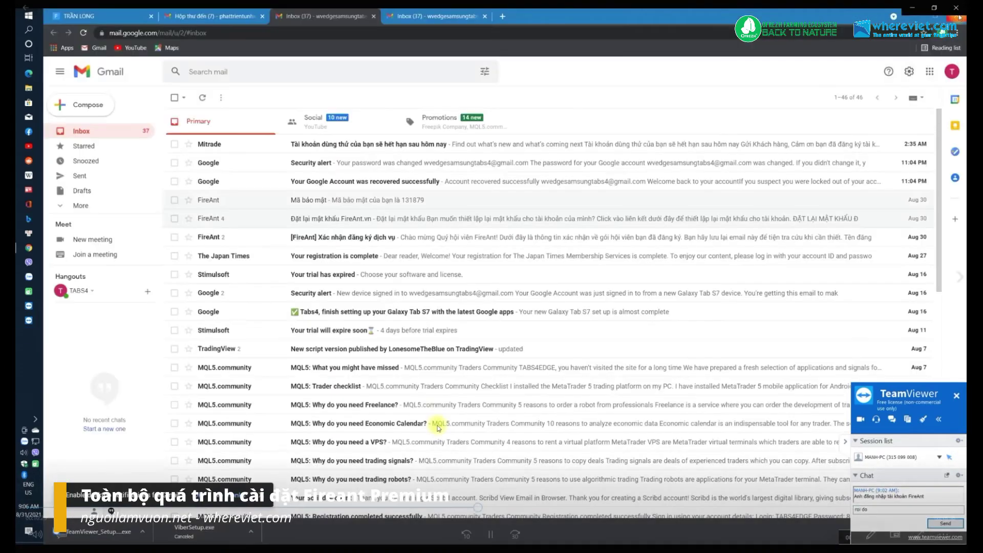
click(473, 507)
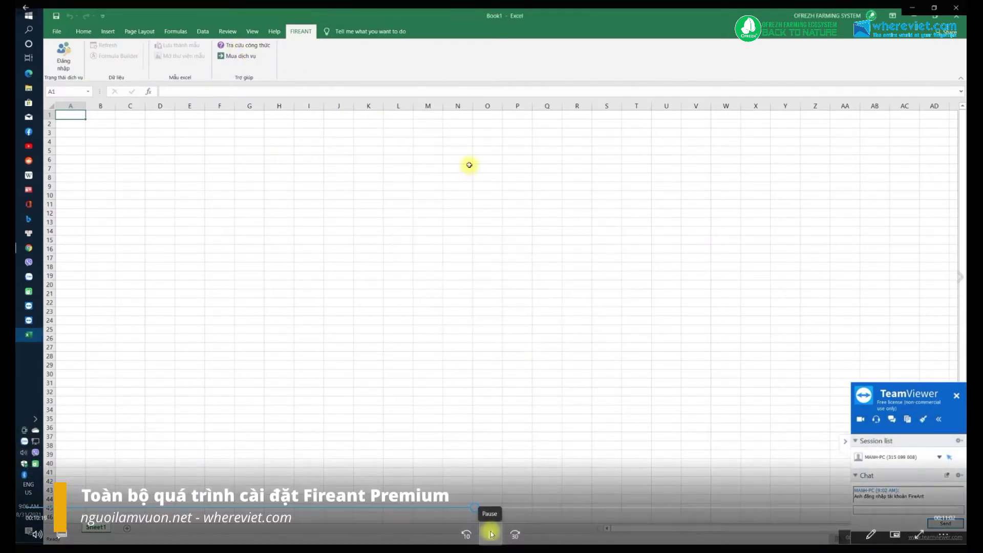
click(490, 534)
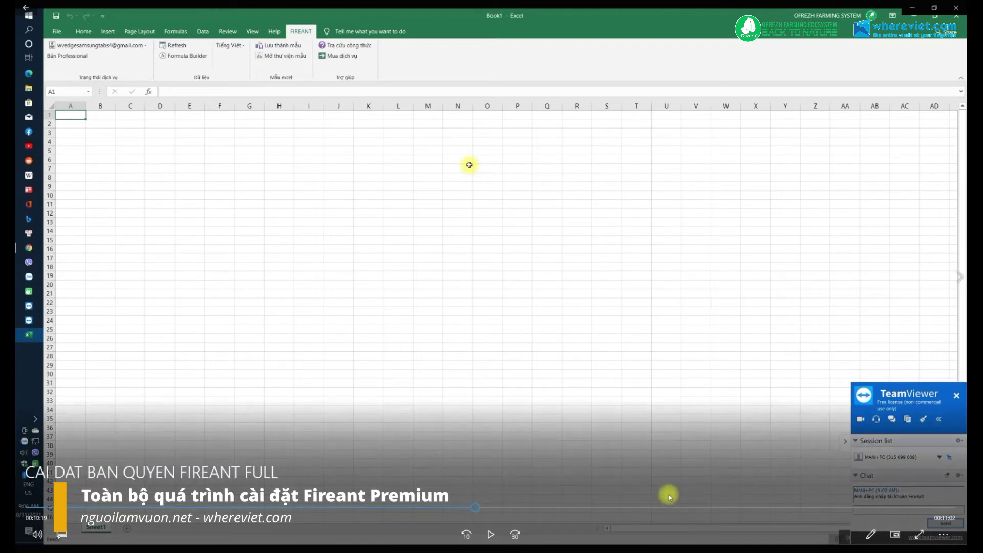
click(489, 534)
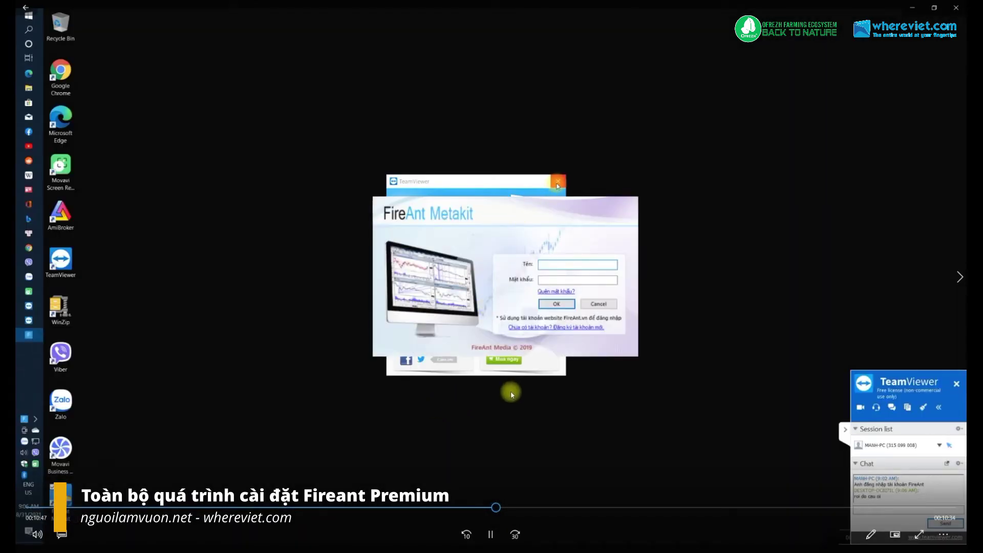
click(505, 509)
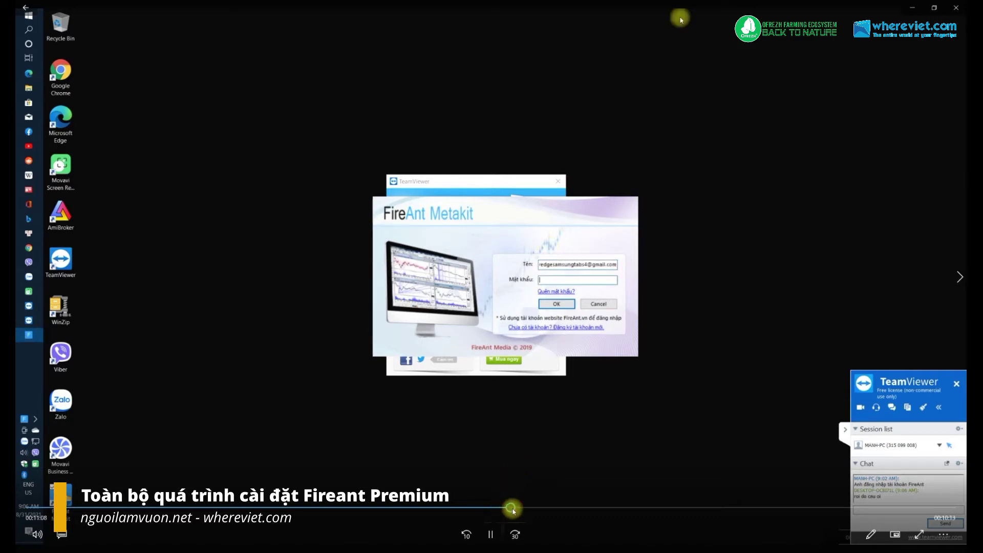
click(520, 509)
click(527, 509)
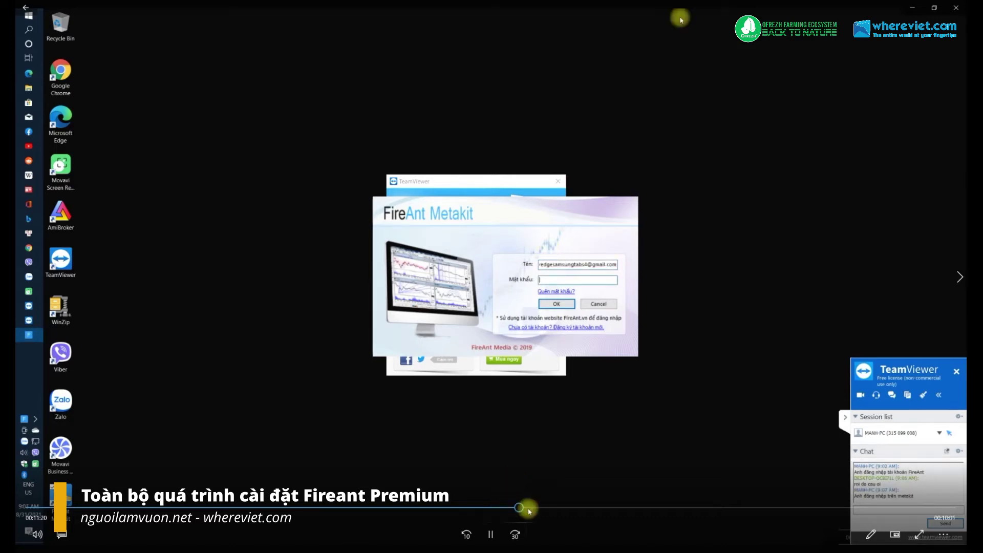
click(537, 510)
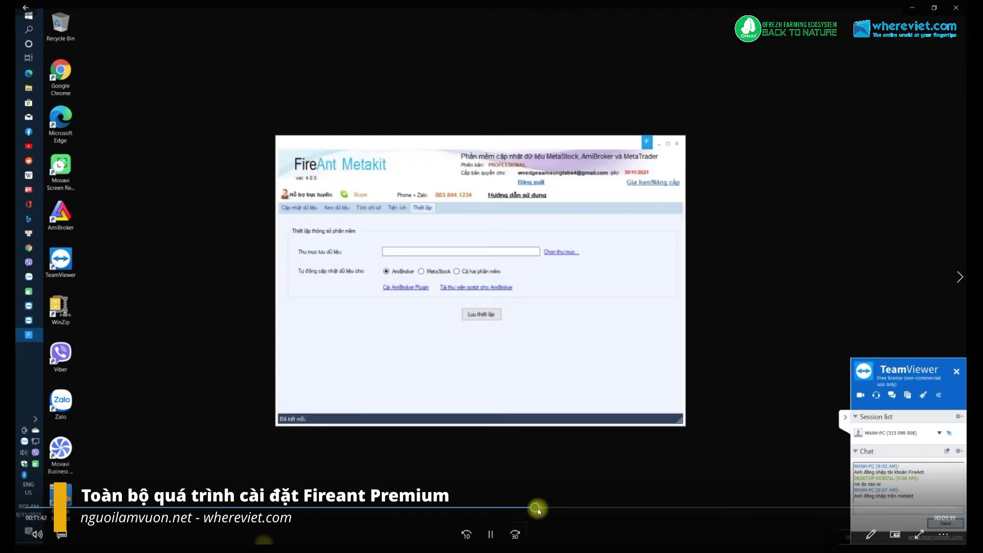
click(492, 535)
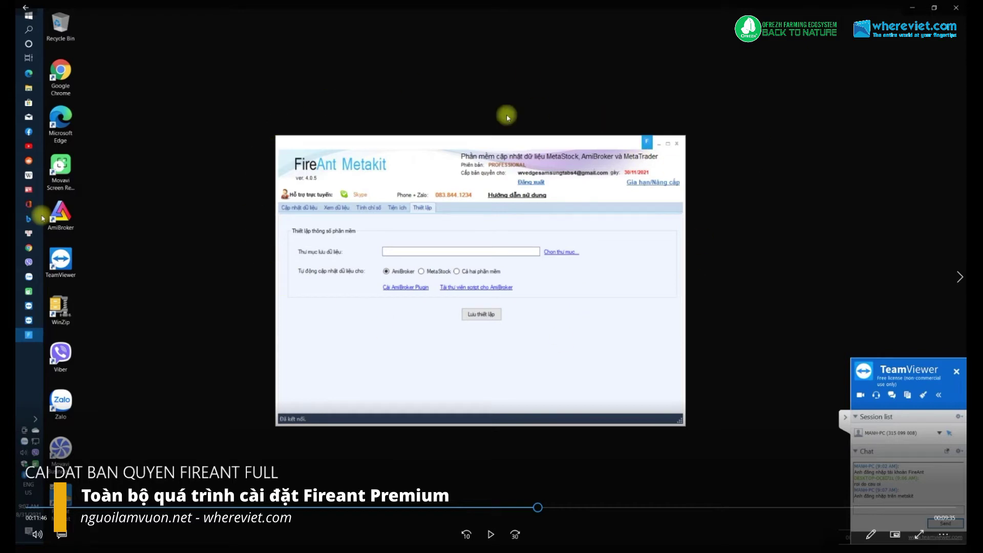
click(490, 536)
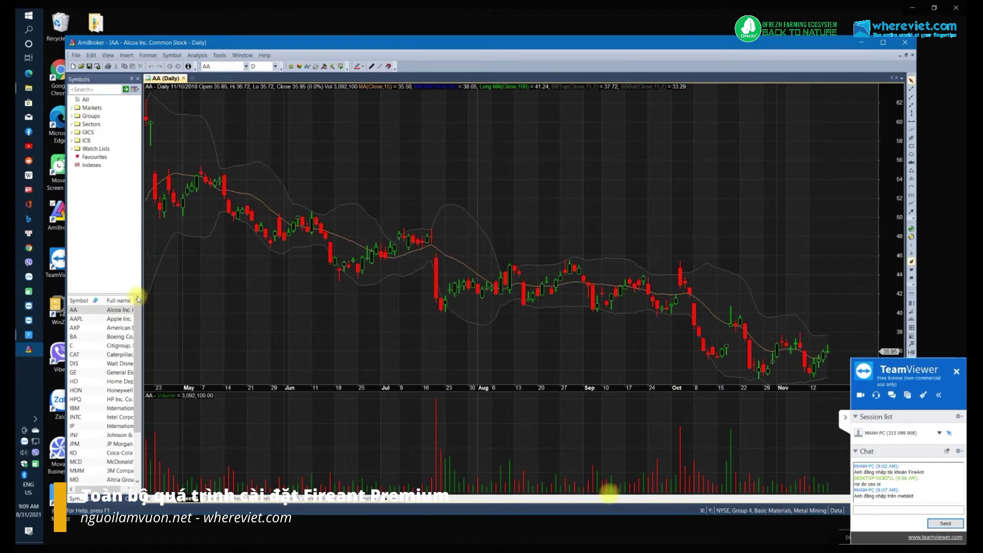
Start a new database in AmiBroker with the folder F:\Program Files (x86)\AmiBroker\Databases\FADaily and select its whole path.
click(76, 55)
mouse_move(80, 66)
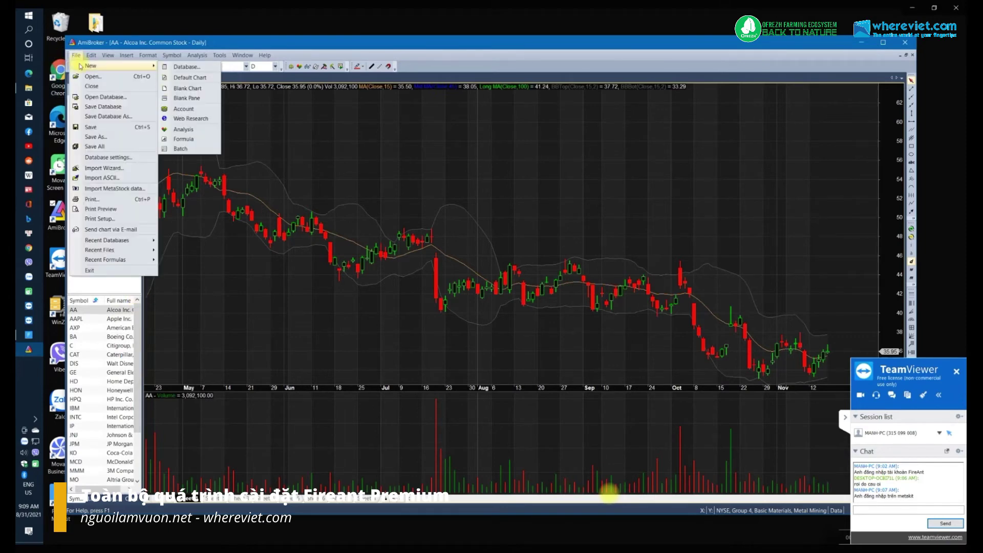
click(181, 67)
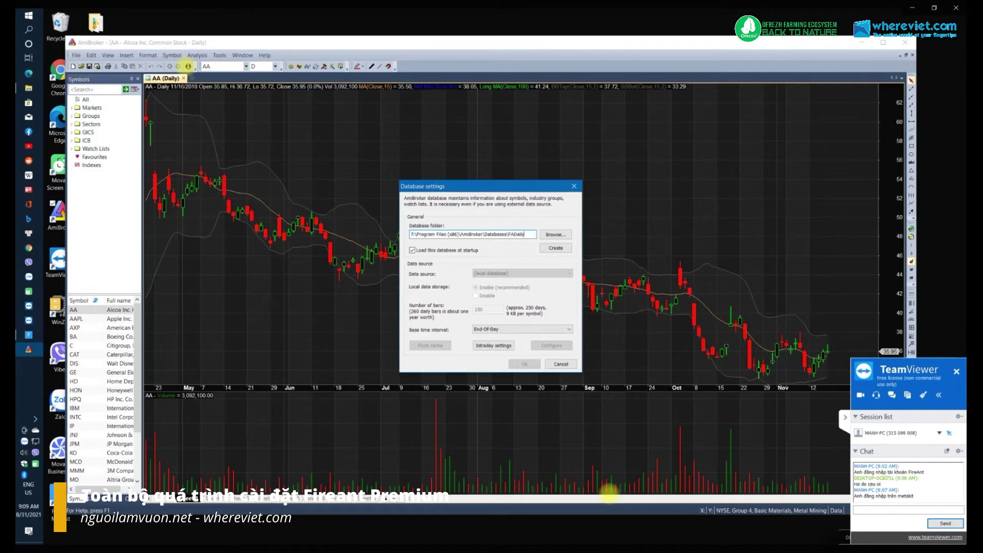
key(ctrl+a)
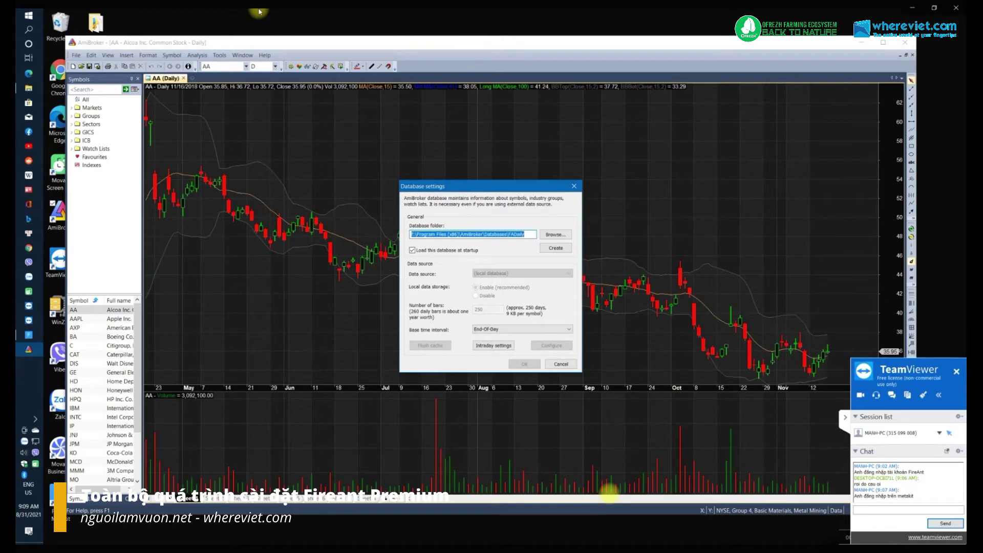
mouse_move(640, 507)
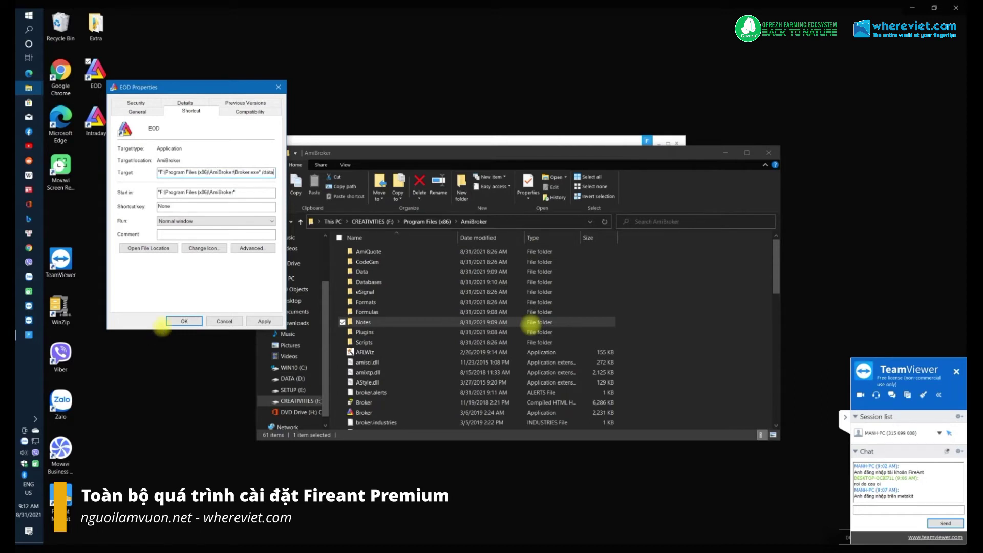
text(Databases\FAIntraday)
text(Daily)
key(ctrl+a)
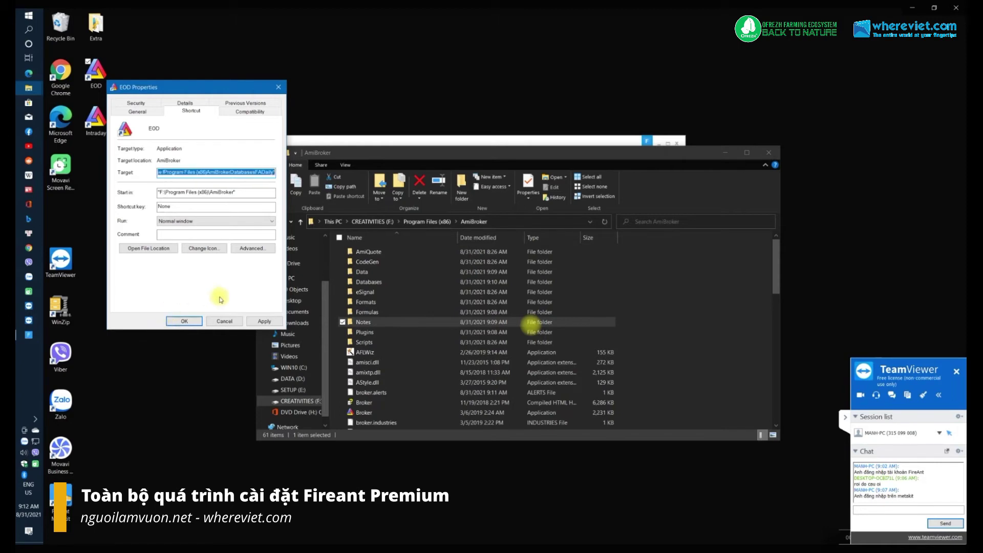
click(198, 195)
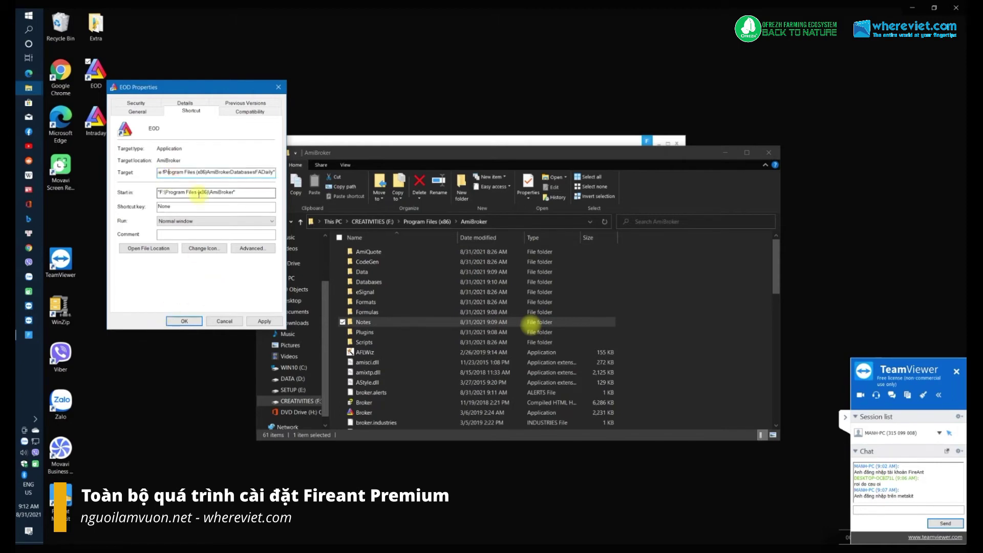
key(Left)
key(Left)
key(Left)
key(Left)
click(194, 172)
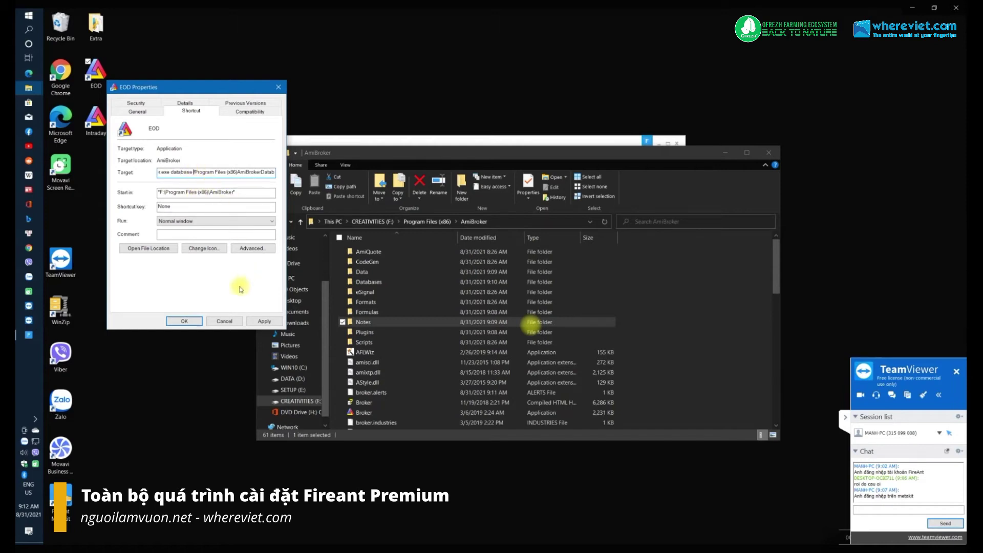
click(225, 321)
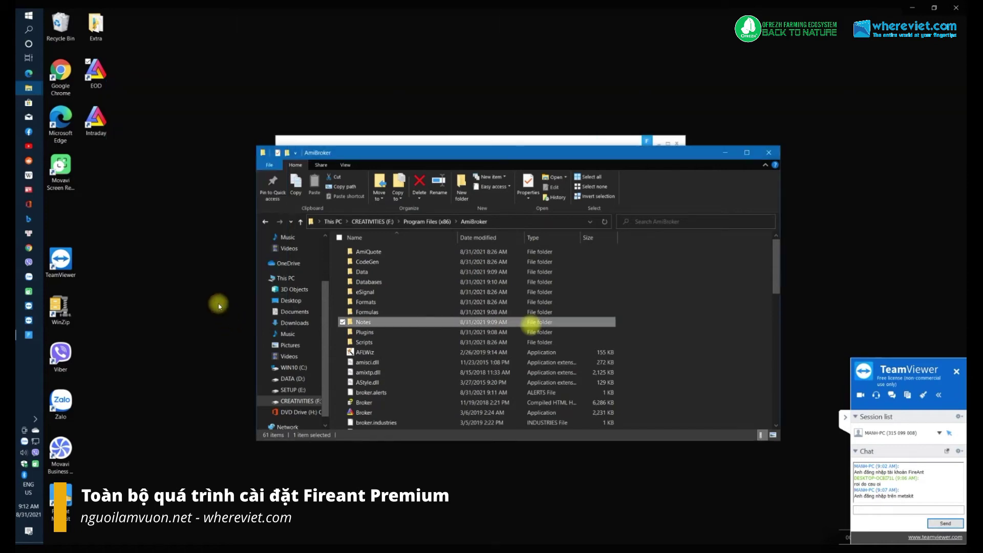
Change the drive letter of the database path in the Intraday desktop shortcut's target to C and apply it.
right_click(103, 129)
click(131, 366)
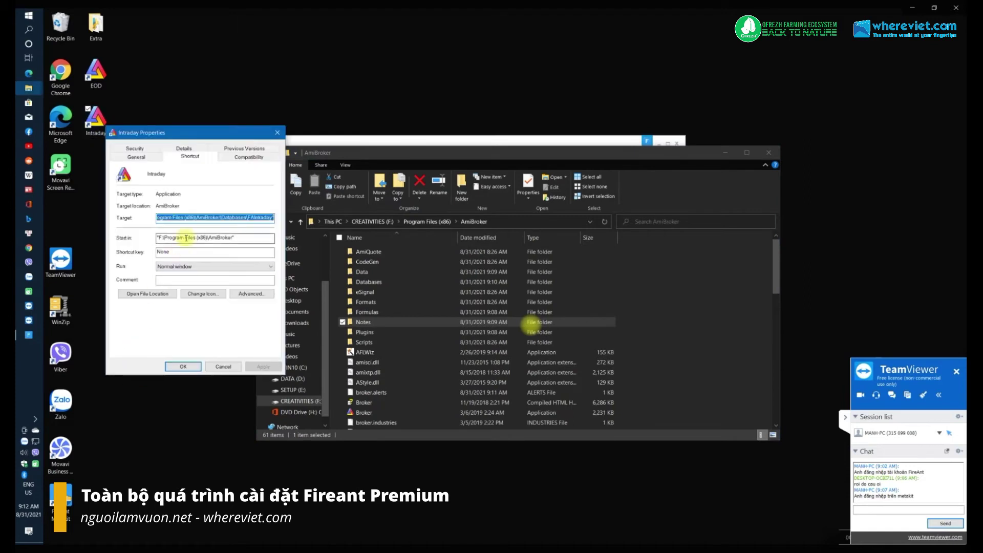
click(191, 219)
key(Left)
key(Left)
key(Left)
key(Left)
key(Left)
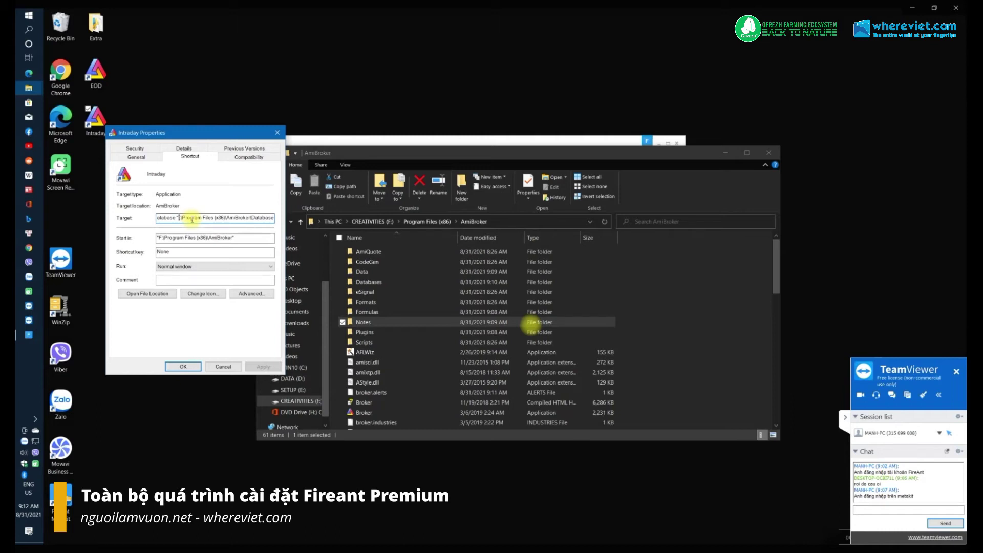
key(BackSpace)
text(C)
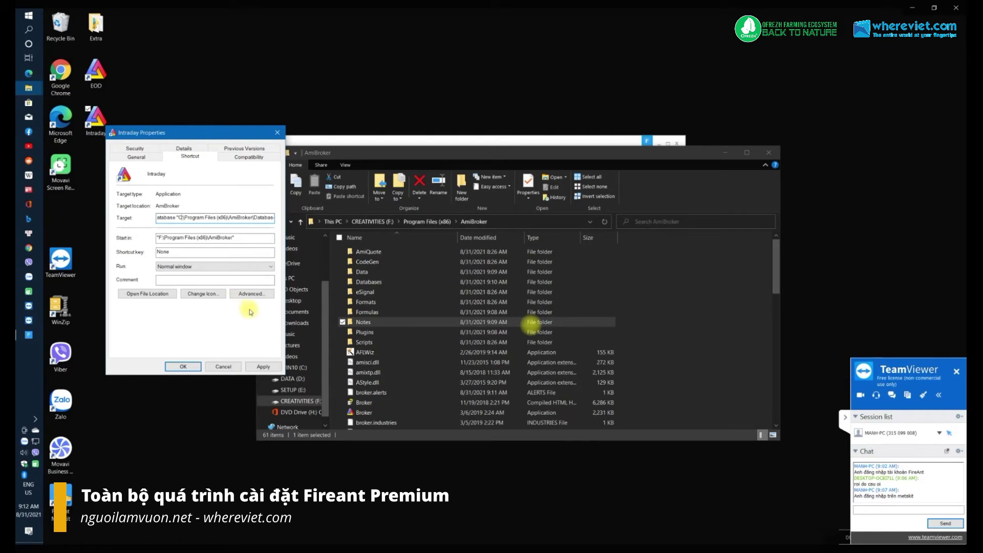
click(264, 366)
click(191, 366)
Change the database folder at the end of the EOD desktop shortcut's target to FADaily and apply it.
right_click(96, 78)
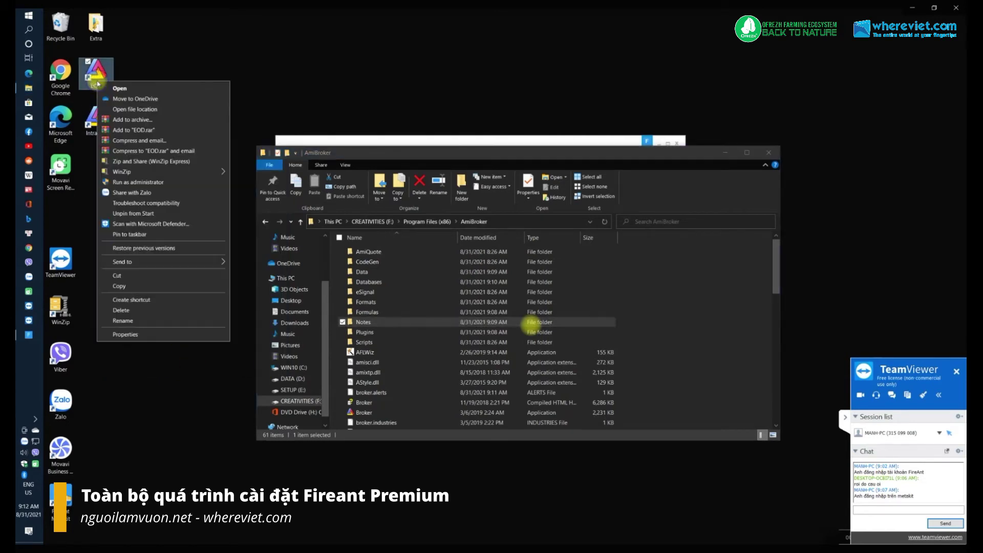
click(119, 334)
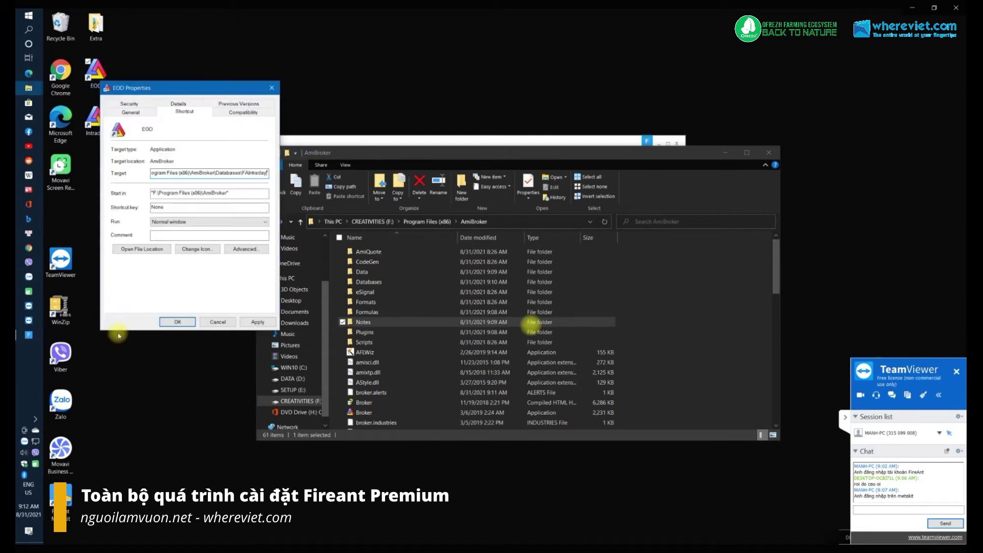
key(shift+Left)
key(shift+Left)
key(shift+Left)
key(shift+Left)
key(shift+Left)
key(shift+Left)
key(shift+Left)
text(Daily)
click(246, 322)
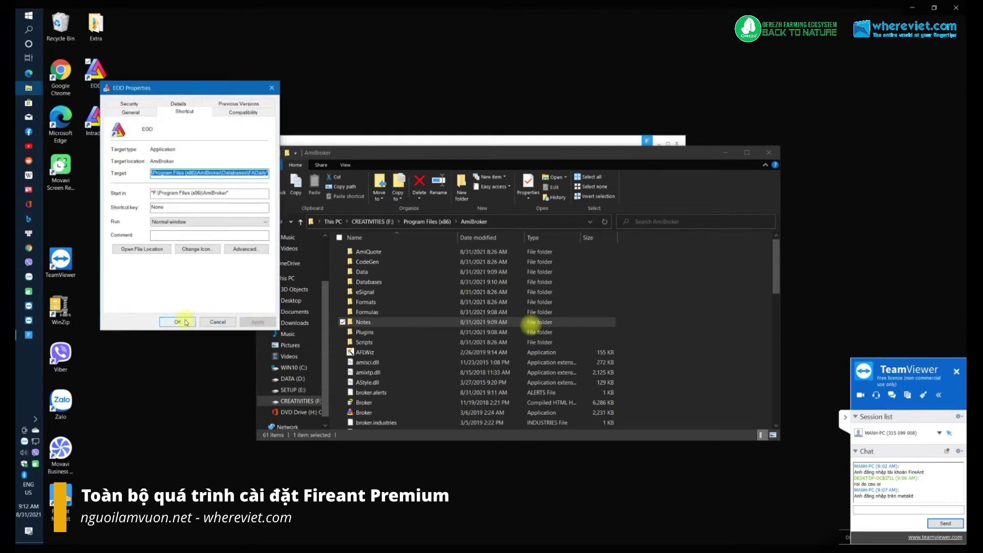
click(178, 321)
Launch AmiBroker from the EOD desktop shortcut and dismiss the startup message.
click(101, 78)
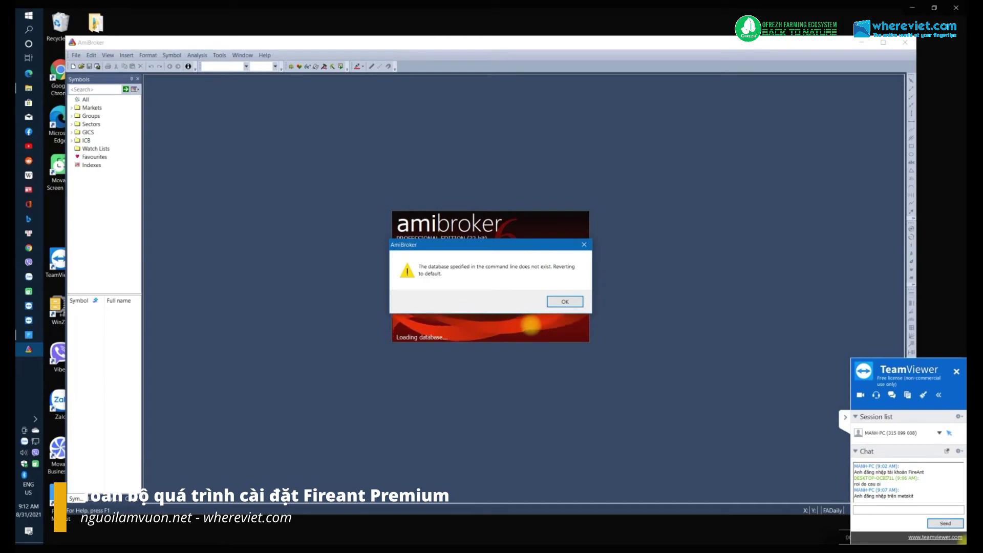
click(566, 302)
click(567, 304)
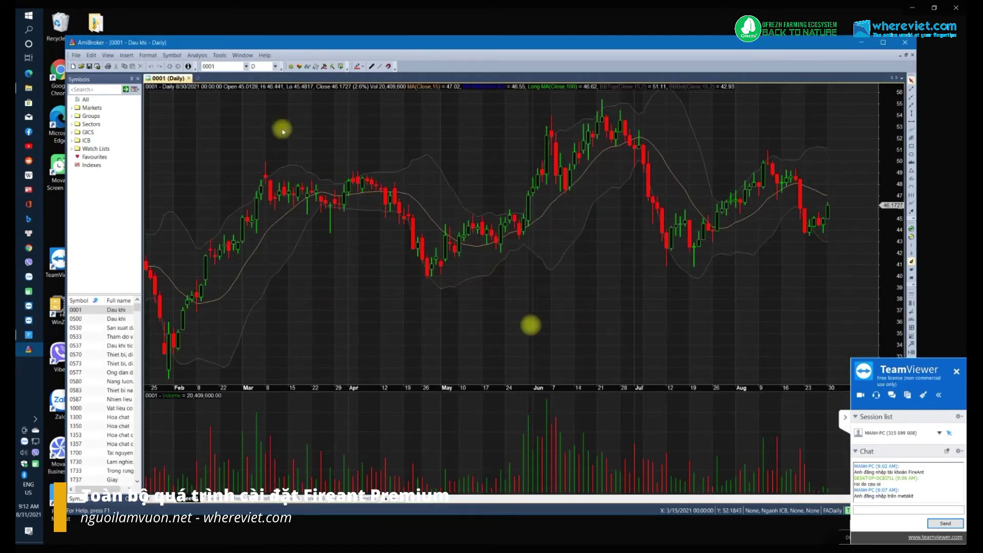
In a new analysis, filter symbols to the Gia co phieu group with a range of 1 recent bar, and close AmiBroker.
click(299, 67)
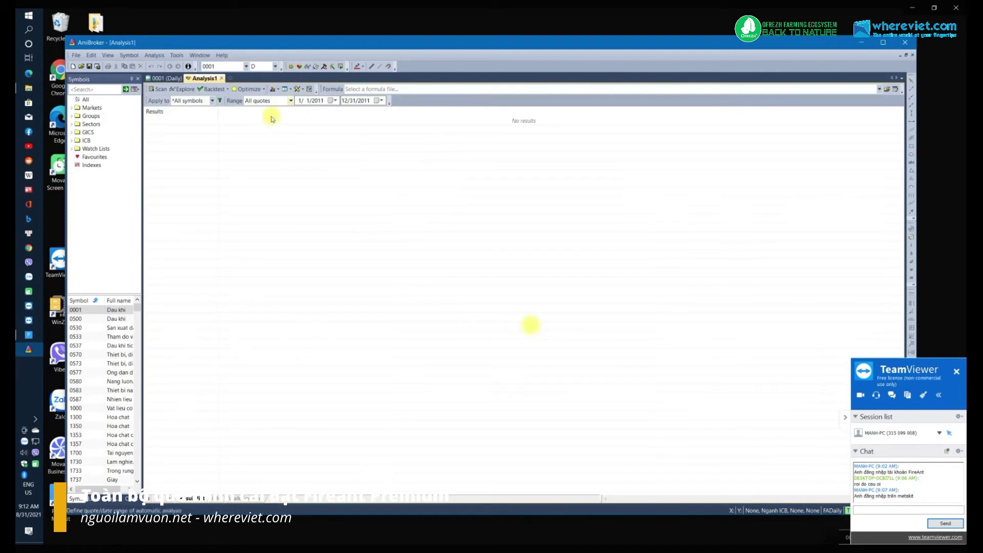
click(220, 101)
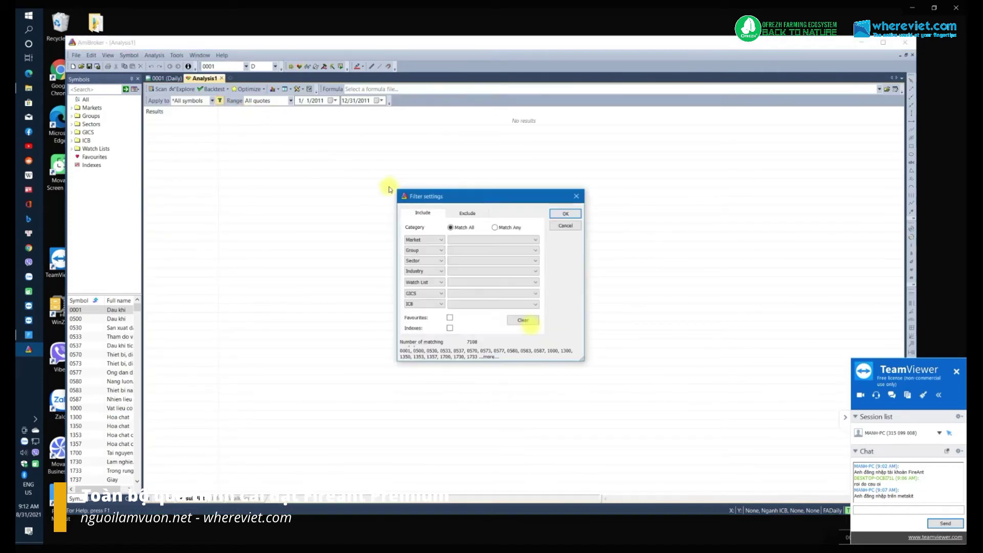
click(471, 250)
click(474, 273)
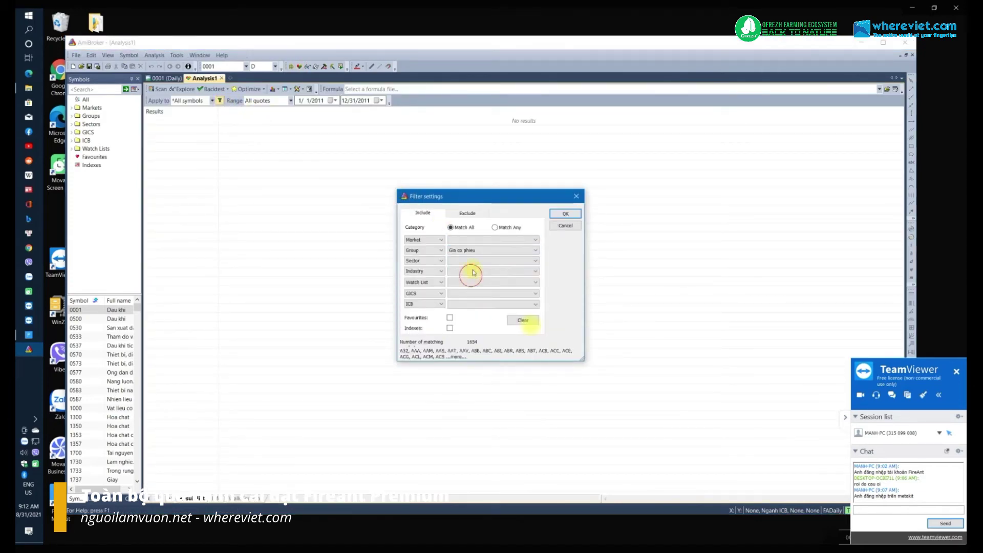
click(565, 213)
click(291, 101)
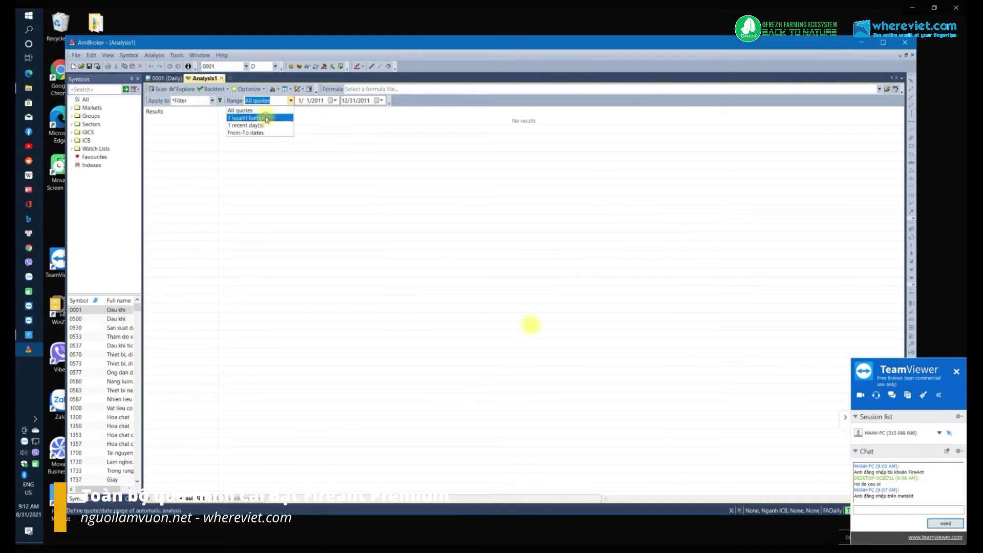
click(260, 117)
click(905, 45)
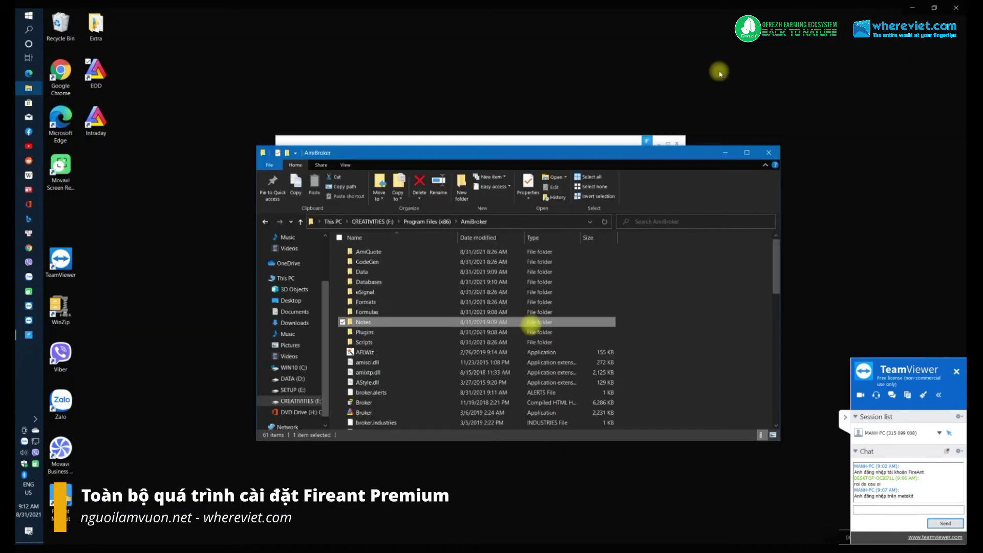
Examine the database path in the Intraday desktop shortcut's target and close its properties.
right_click(99, 129)
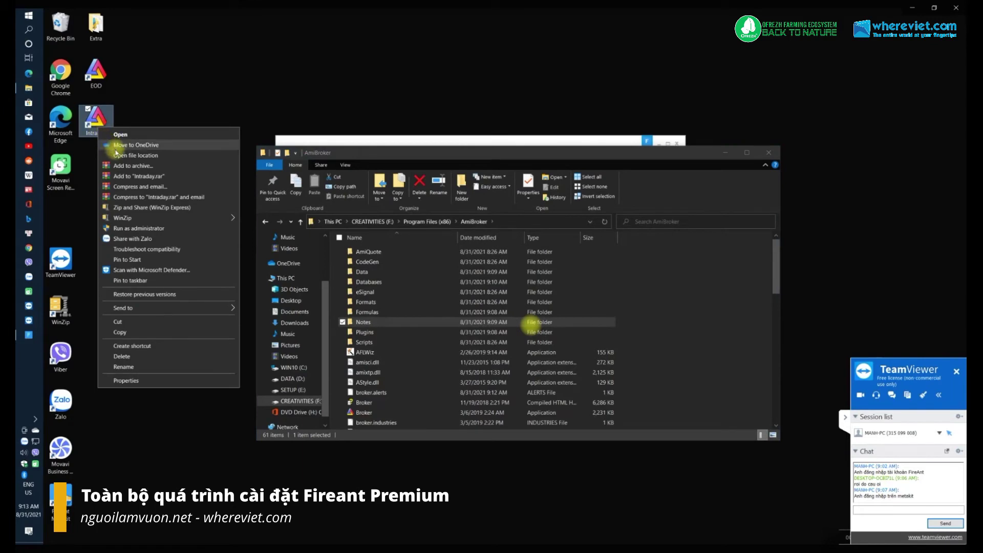
click(135, 379)
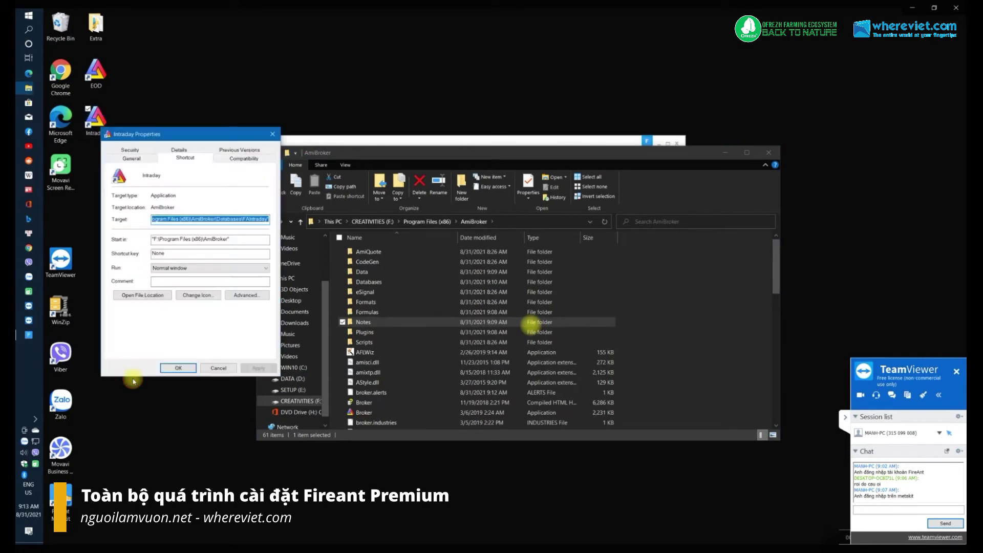
click(231, 219)
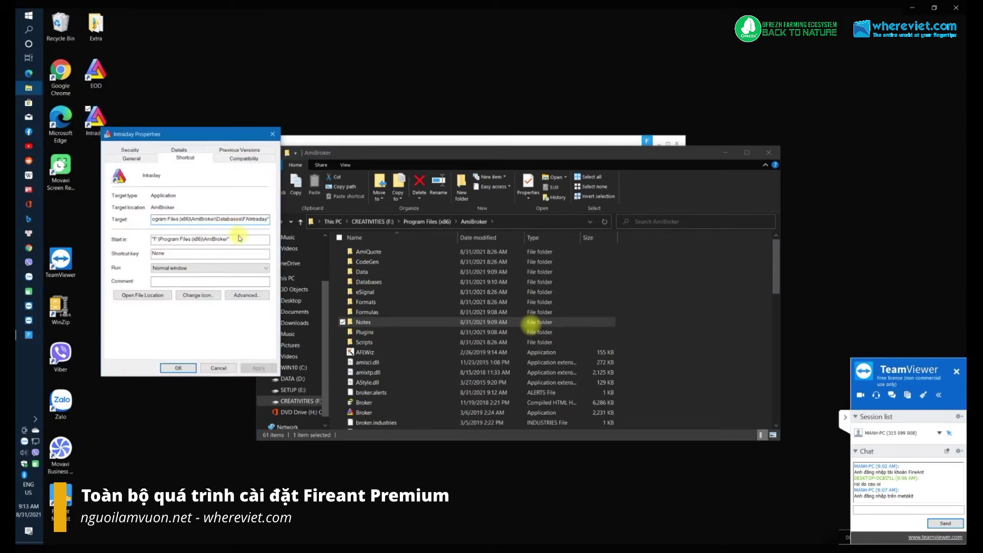
key(Left)
key(Left)
key(Left)
key(Left)
key(Left)
key(Left)
key(Left)
key(Left)
key(Left)
key(Left)
key(Left)
key(Left)
key(Left)
key(Left)
key(Left)
key(Left)
key(Left)
key(Left)
key(Left)
key(Left)
key(Left)
key(Left)
click(183, 367)
Launch AmiBroker from the Intraday desktop shortcut and dismiss the startup message.
click(99, 135)
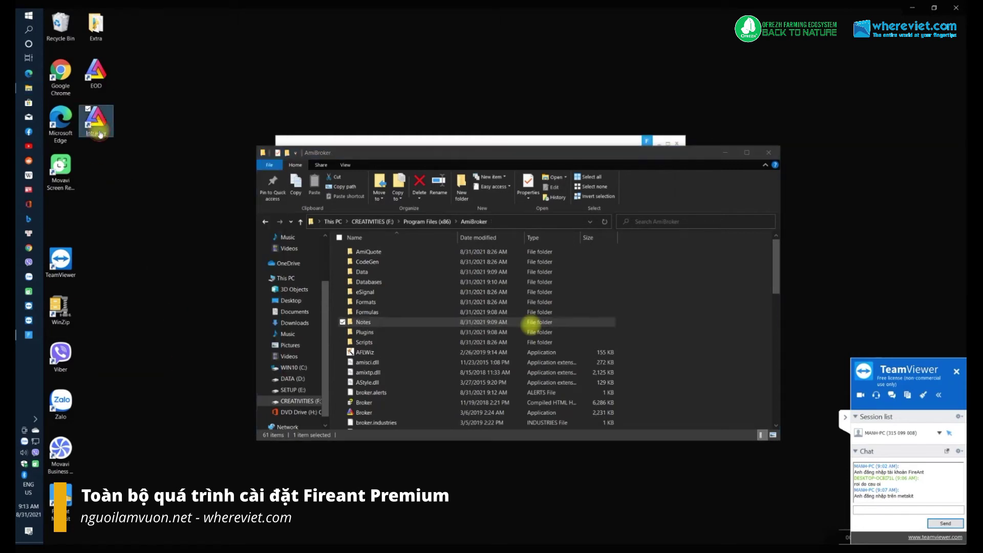
double_click(100, 134)
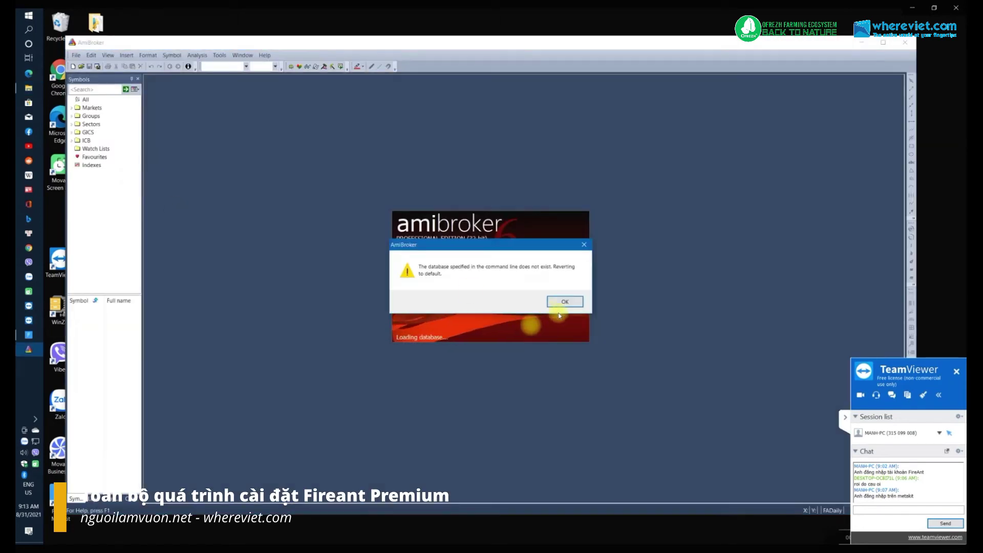
click(561, 303)
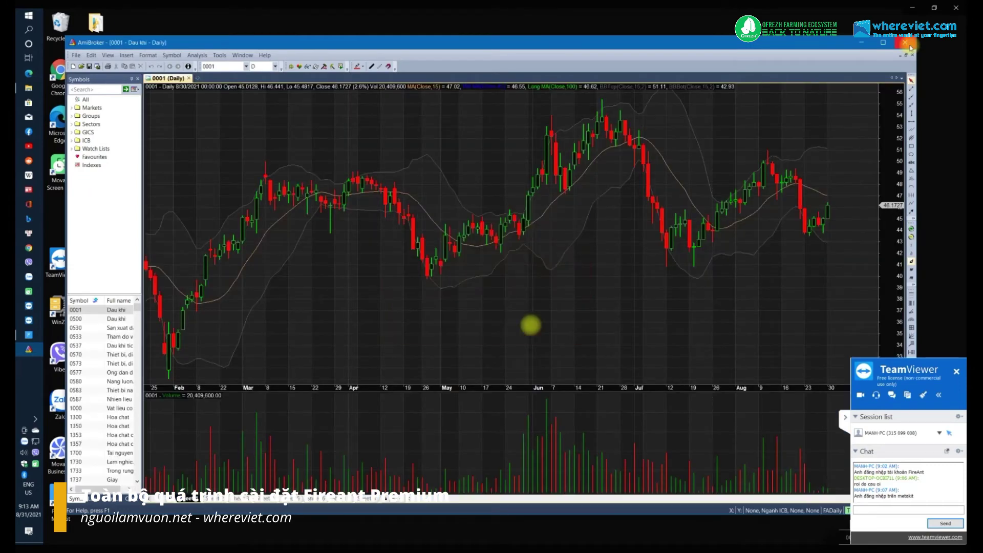
Close AmiBroker and open the properties of the Intraday desktop shortcut.
click(909, 45)
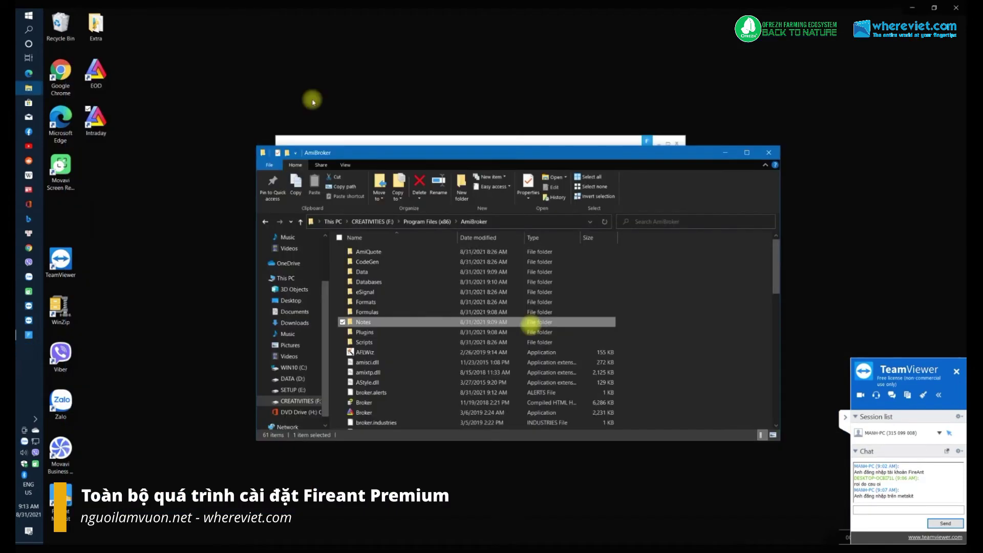
right_click(96, 130)
click(125, 383)
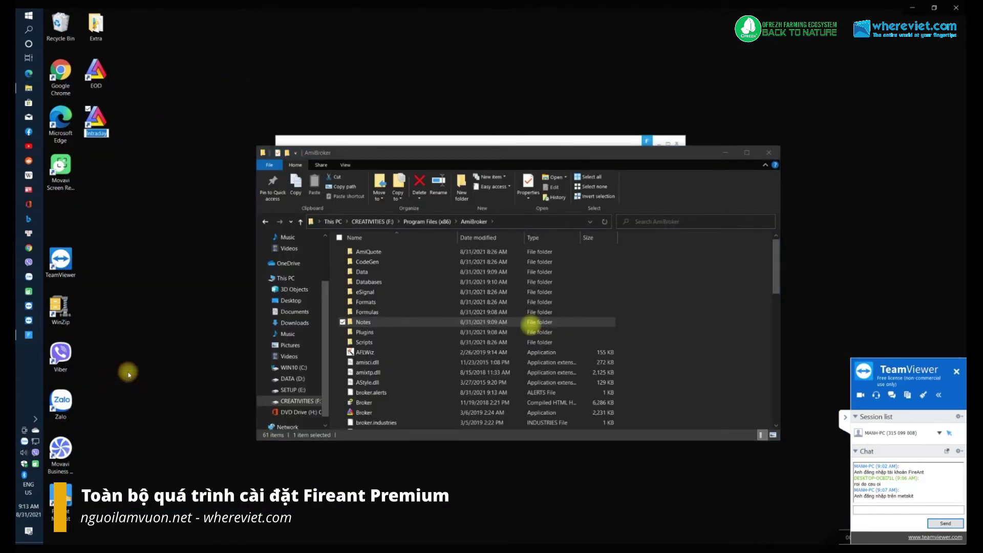
right_click(101, 119)
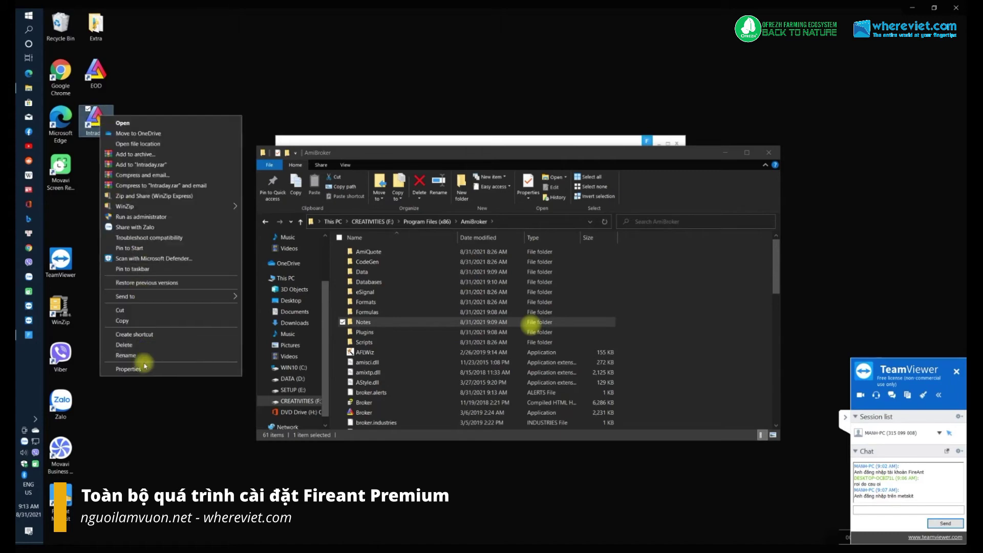
click(127, 369)
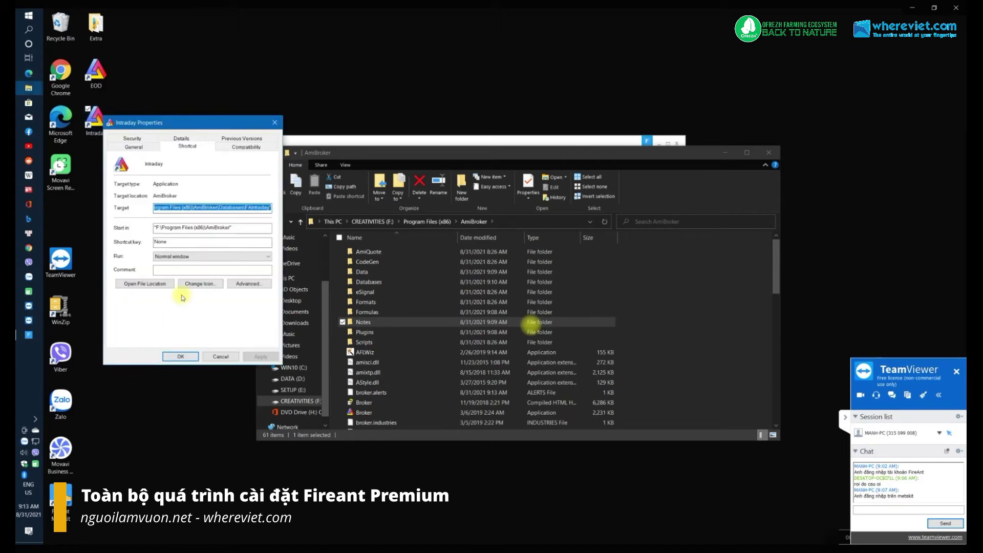
Enclose the C: drive database path in the Intraday shortcut's target in quotation marks.
key(End)
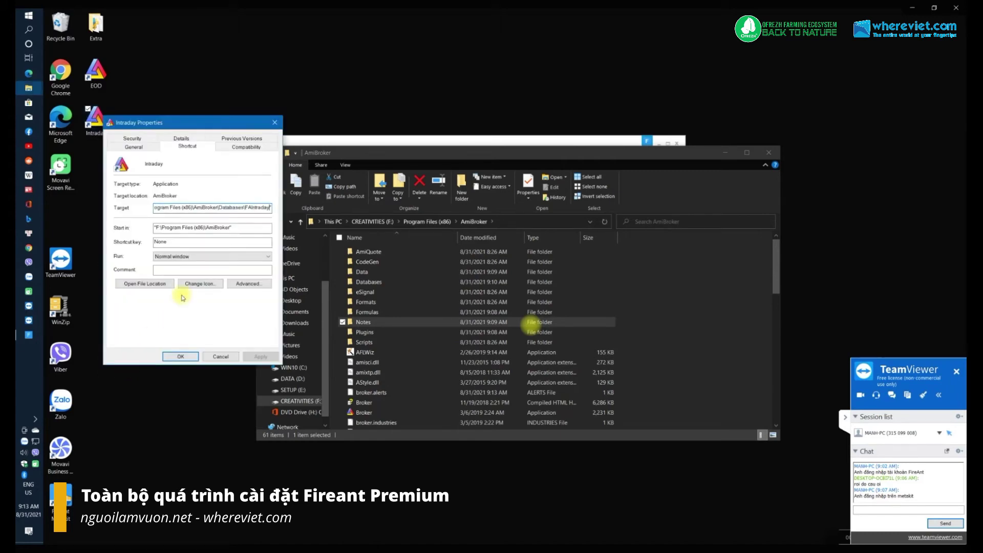
text(")
key(Left)
key(Left)
key(Left)
key(Left)
key(Left)
key(Left)
key(Left)
key(Left)
key(Left)
key(Left)
key(Left)
key(Left)
key(Left)
key(Left)
key(Left)
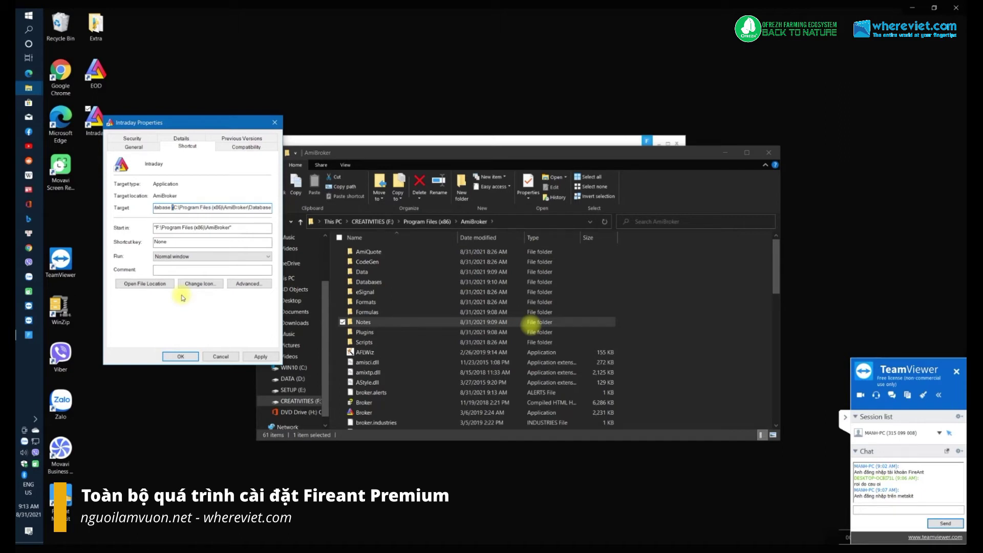
key(Left)
key(Left)
key(Left)
key(Left)
key(Left)
key(Left)
key(Right)
key(Right)
key(Right)
key(Right)
key(Right)
key(Right)
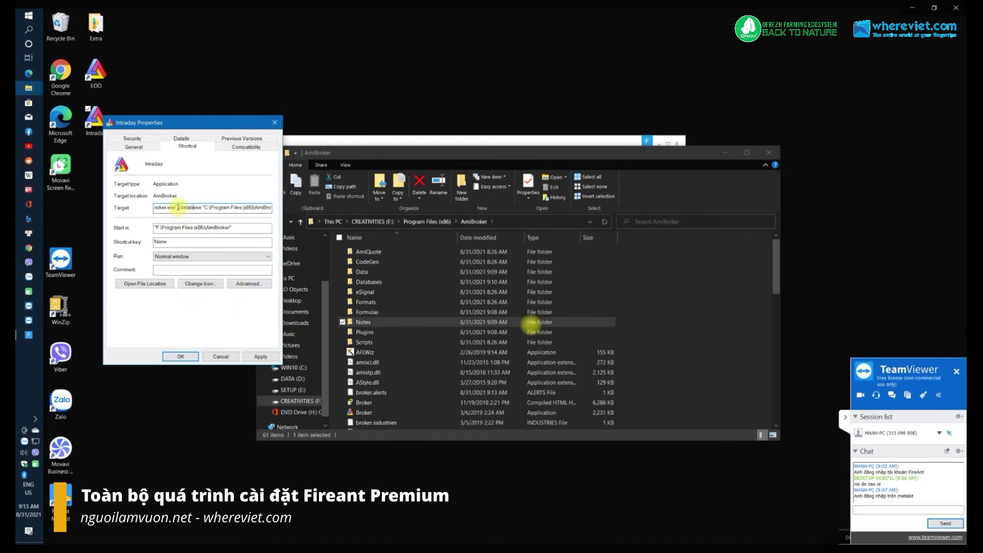
Remove the database argument from the Intraday shortcut's target and copy the path of the FAIntraday folder inside AmiBroker's Databases folder.
key(ctrl+a)
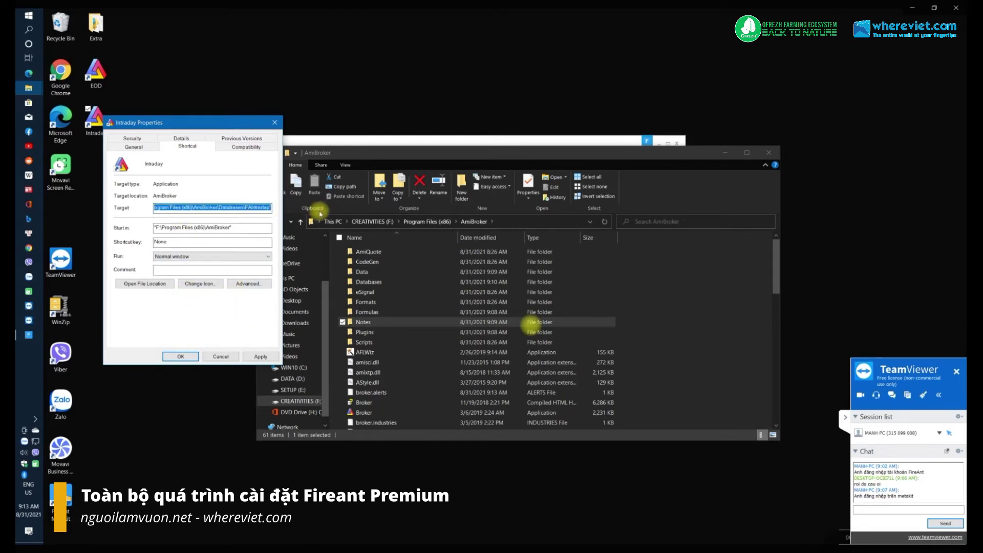
key(End)
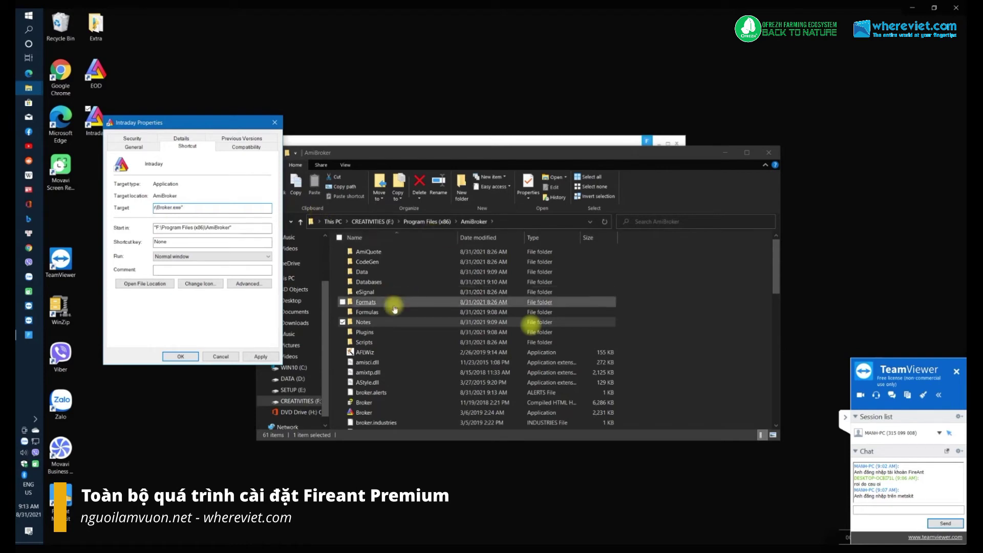
double_click(369, 282)
double_click(391, 256)
click(556, 224)
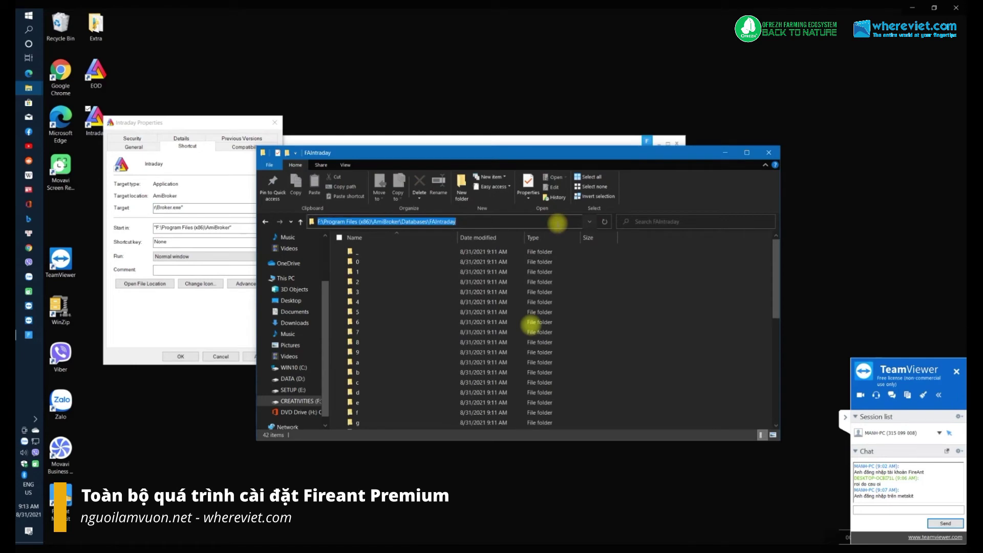
Append /database "F:\Program Files (x86)\AmiBroker\Databases\FAIntraday" to the Intraday shortcut's target and save its properties.
click(234, 206)
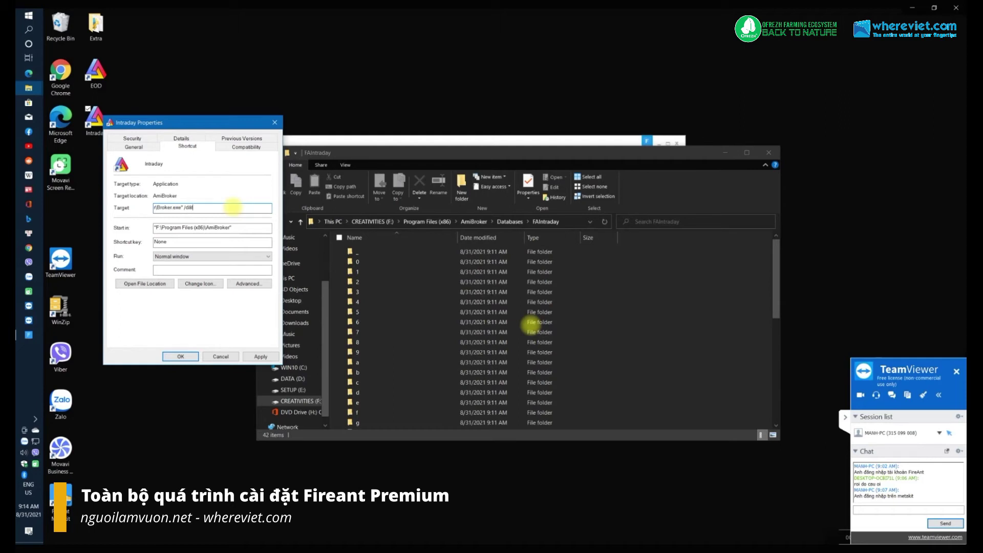
text(/databa)
key(Right)
key(Right)
key(Right)
key(Right)
key(Right)
text("F:\Program Files (x86)\AmiBroker\Databases\FAIntraday")
key(ctrl+a)
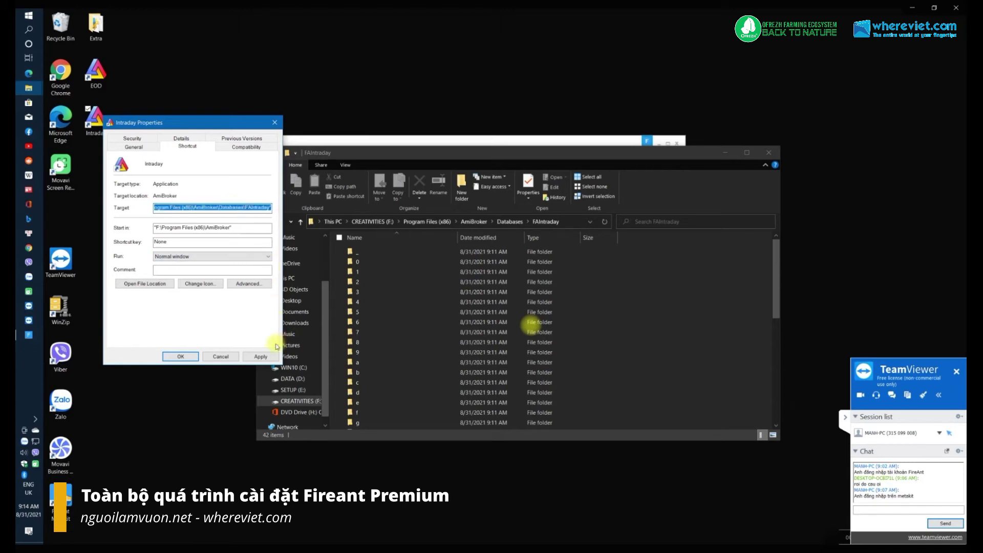
click(196, 355)
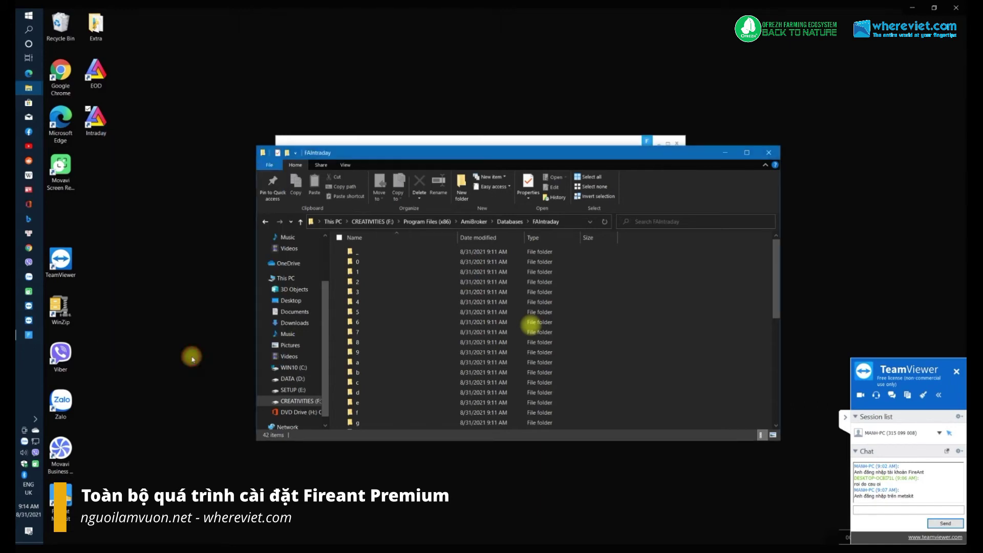
Launch AmiBroker from the Intraday desktop shortcut, view the VNM chart at a 5-minute interval, and close AmiBroker.
double_click(101, 137)
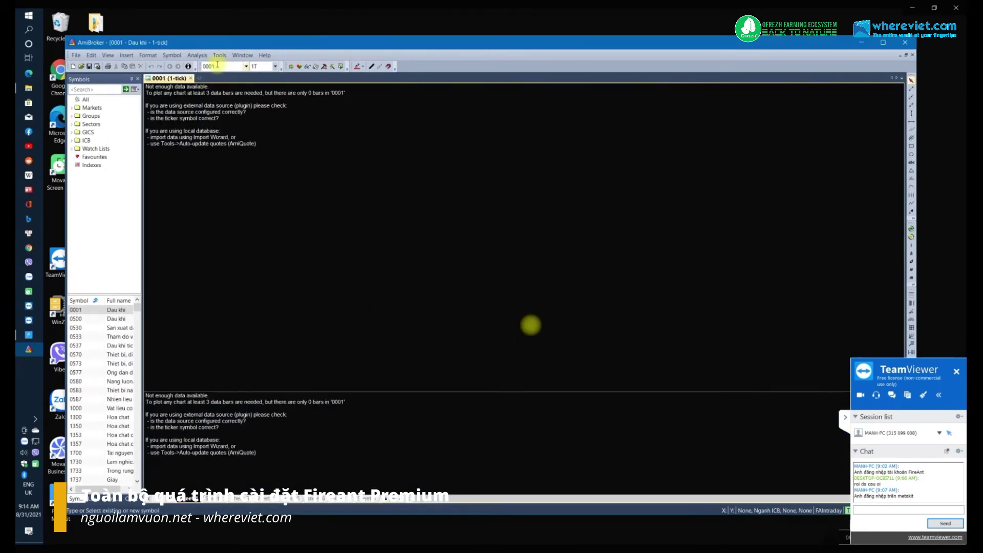
text(vnm)
key(Return)
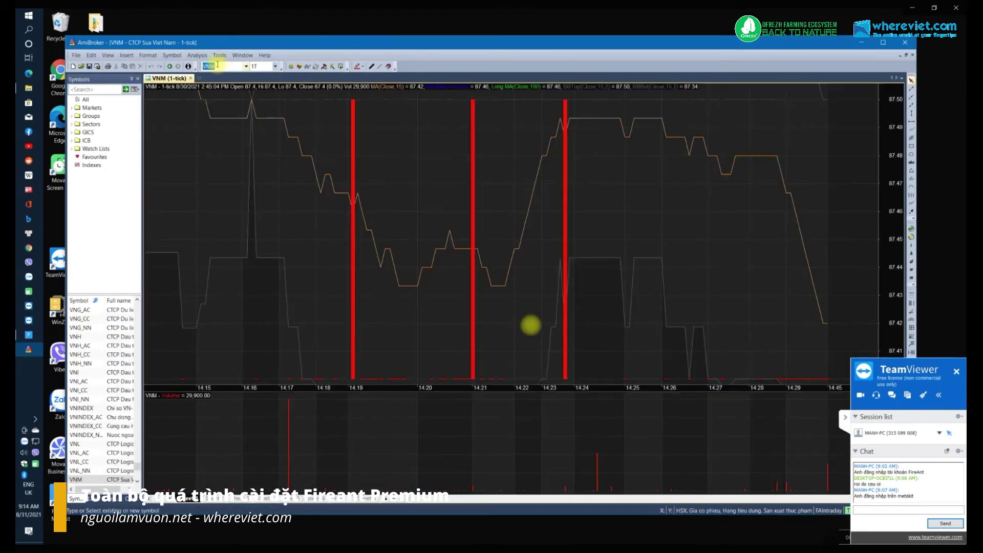
click(254, 66)
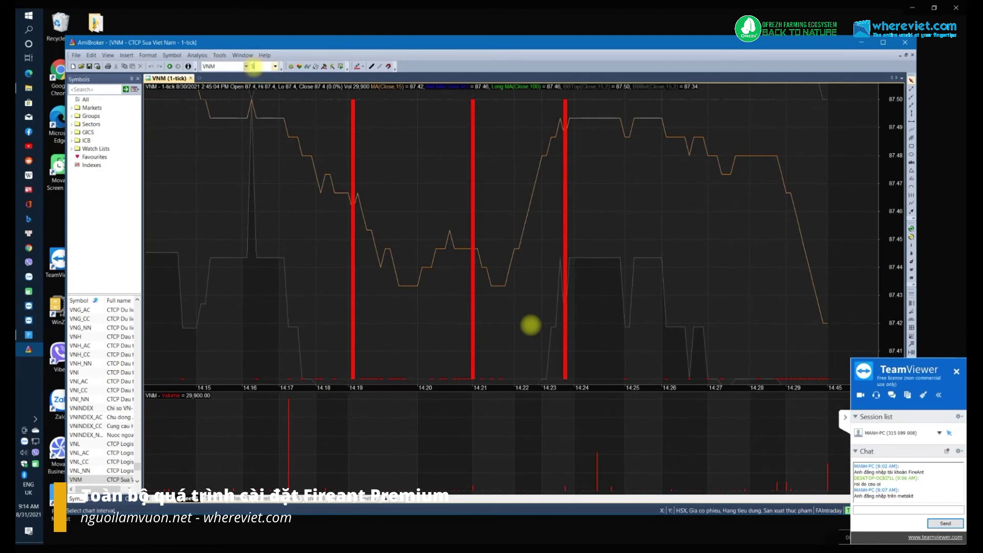
text(5)
key(Return)
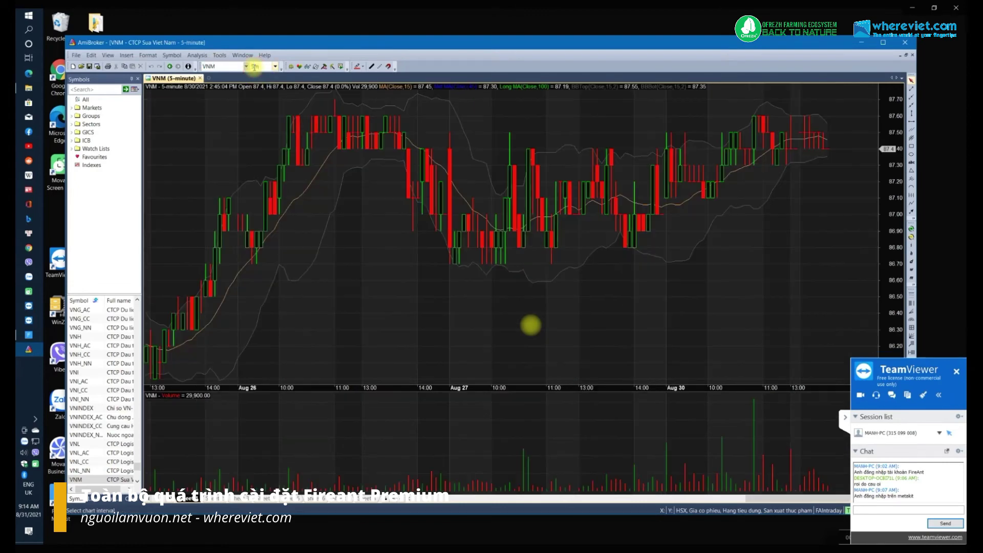
click(905, 43)
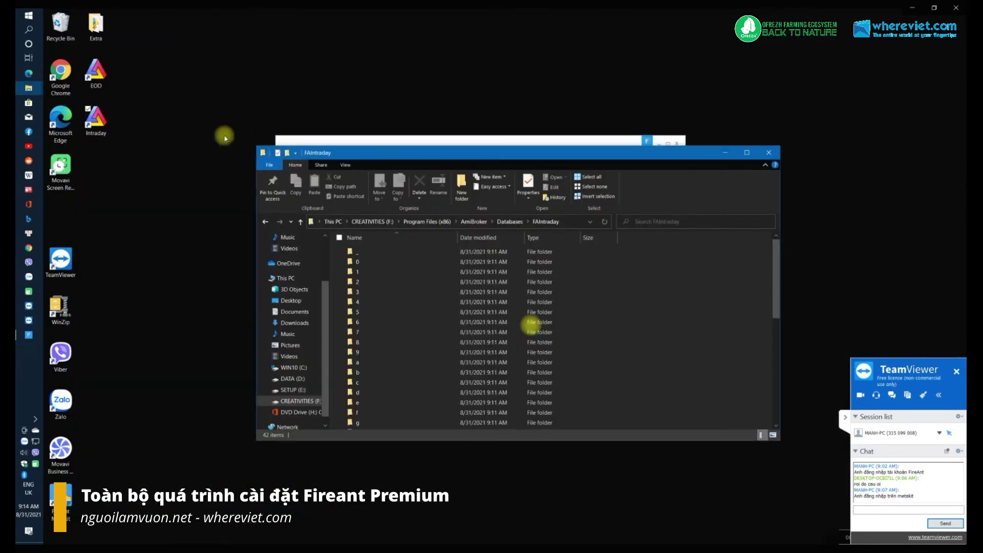
Create a desktop shortcut to the Broker application in the F:\Program Files (x86)\AmiBroker folder.
right_click(102, 87)
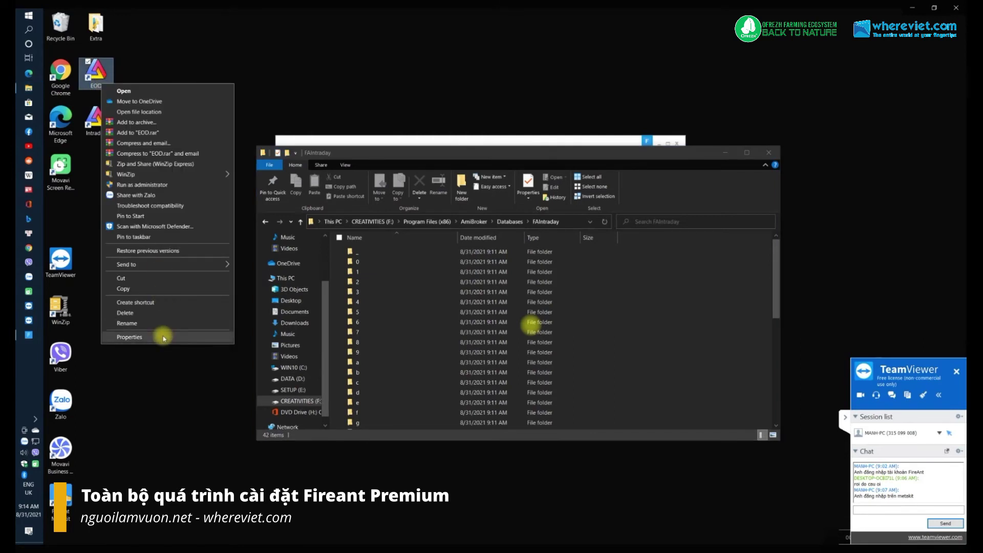
click(484, 223)
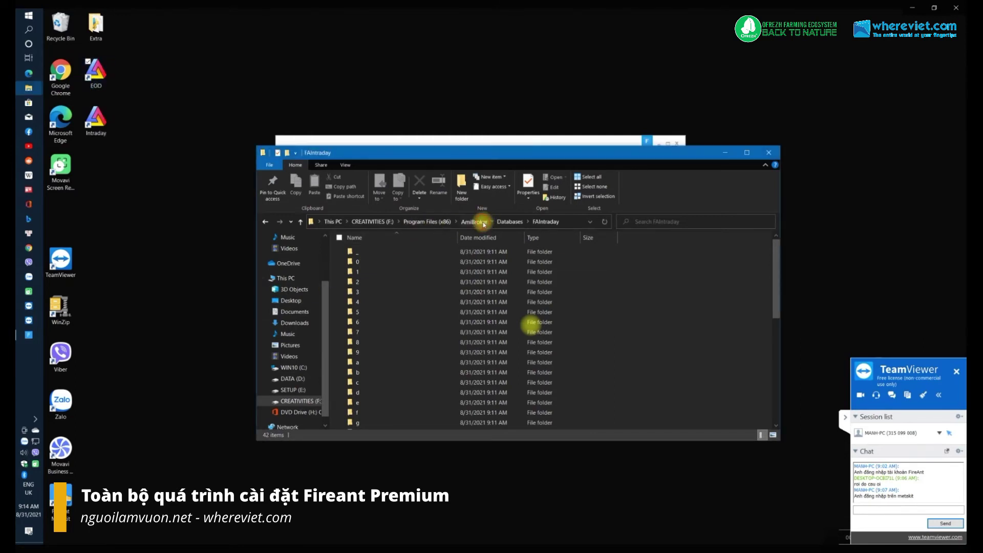
click(484, 223)
right_click(362, 411)
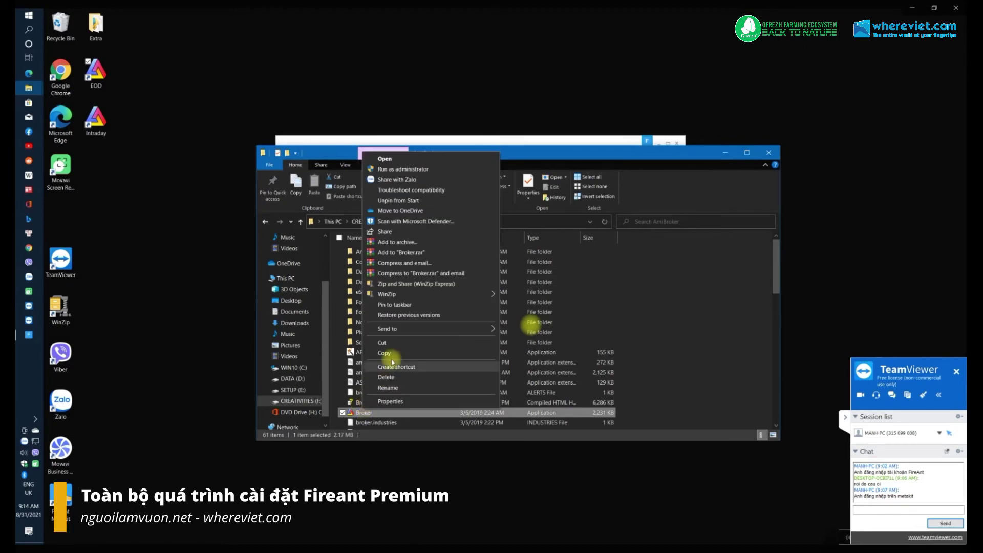
click(535, 349)
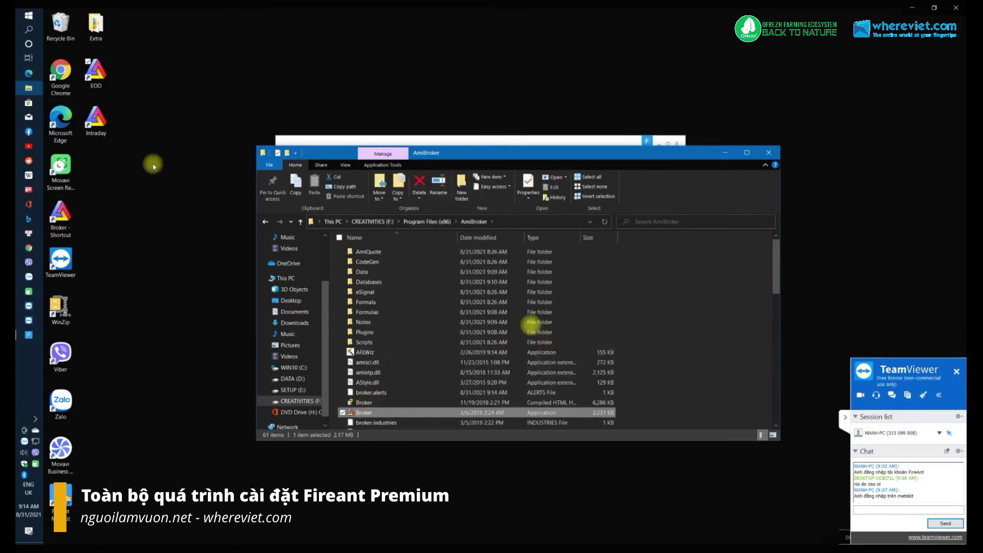
Delete the old EOD desktop shortcut, rename the new Broker shortcut as EOD and launch AmiBroker from it.
right_click(98, 82)
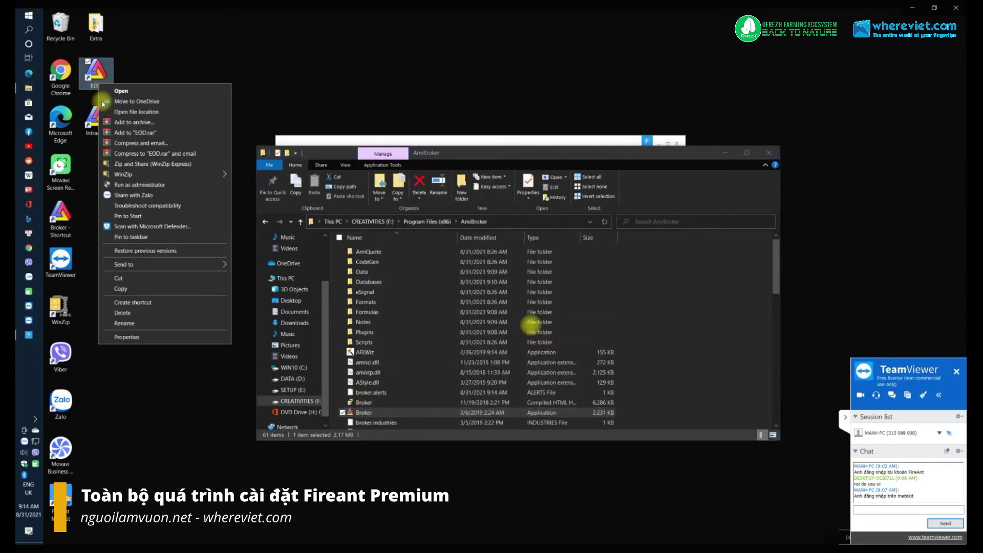
click(133, 318)
click(60, 218)
right_click(59, 220)
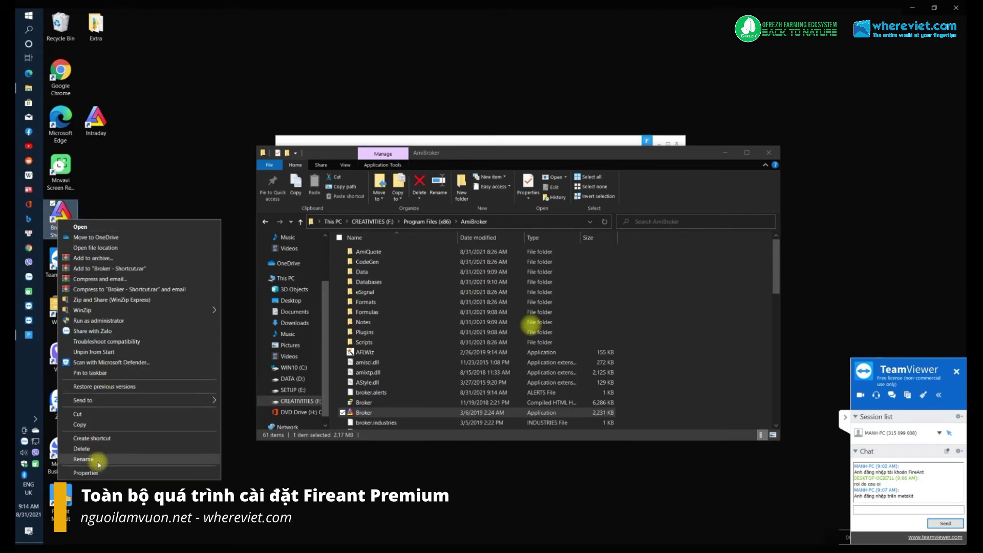
click(83, 459)
text(EOD)
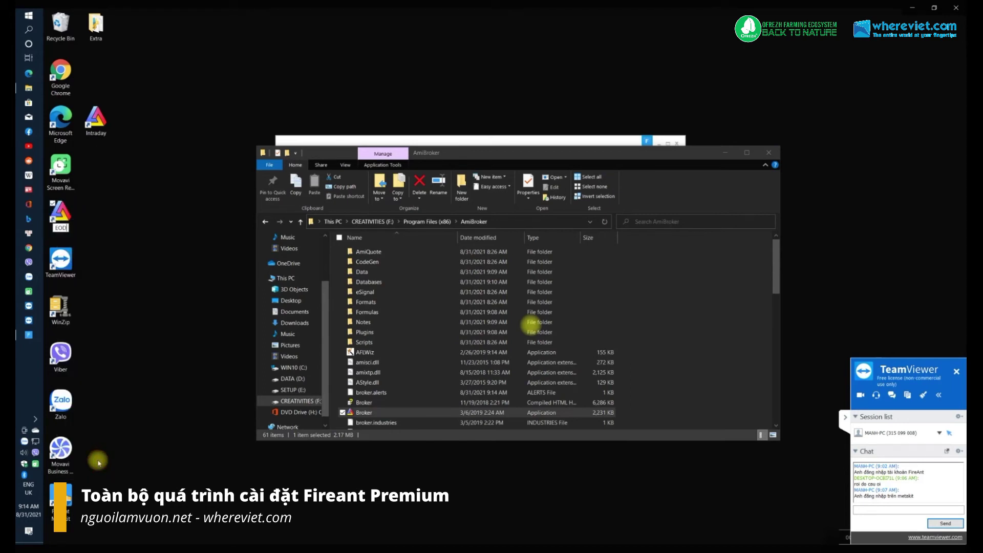
key(Return)
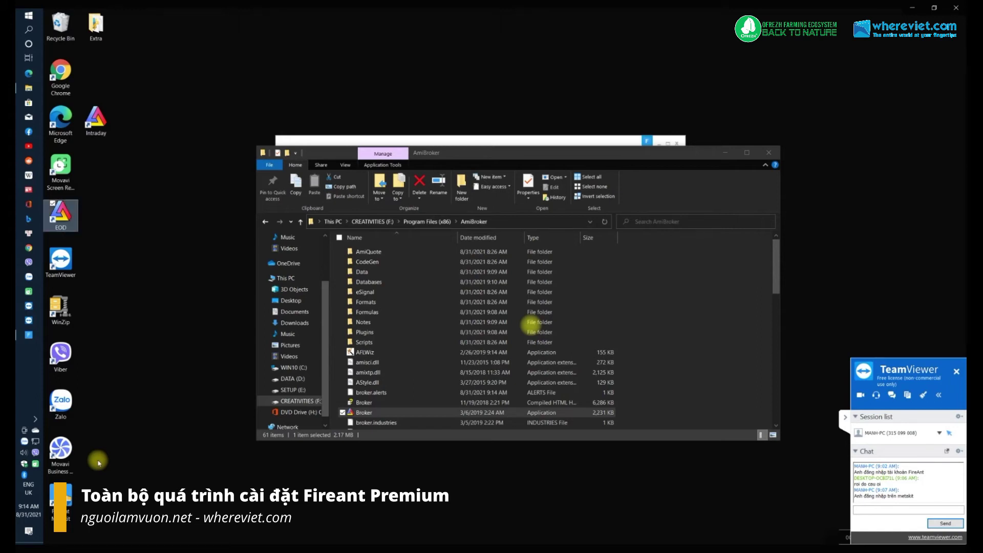
key(Return)
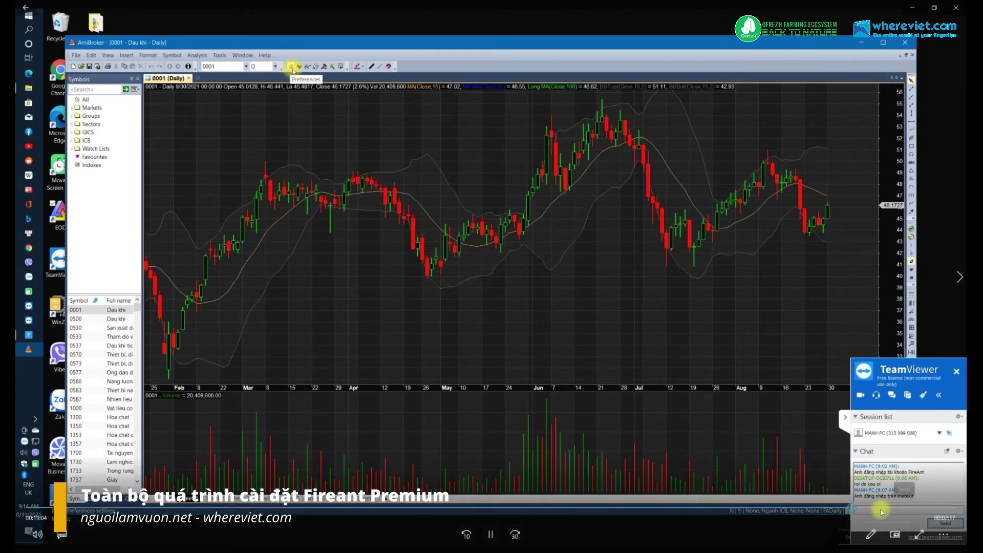
Return to the desktop, try to launch FireAnt Metakit and dismiss its message.
click(863, 504)
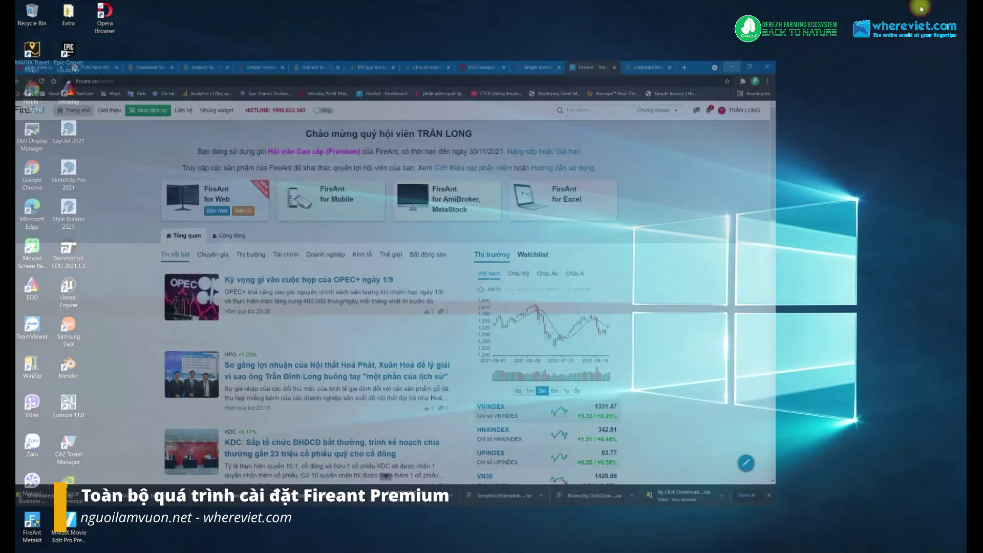
click(912, 7)
key(super)
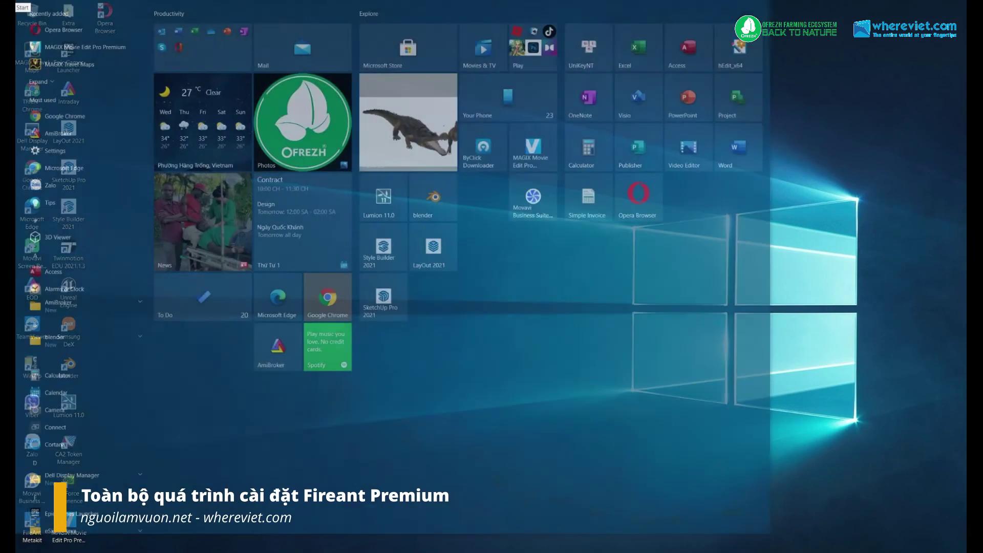
key(super)
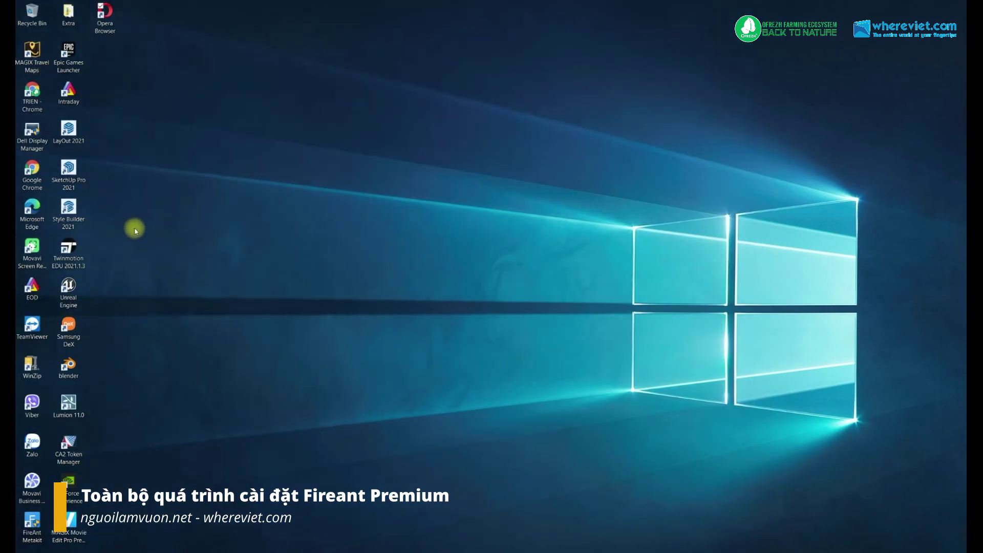
double_click(33, 527)
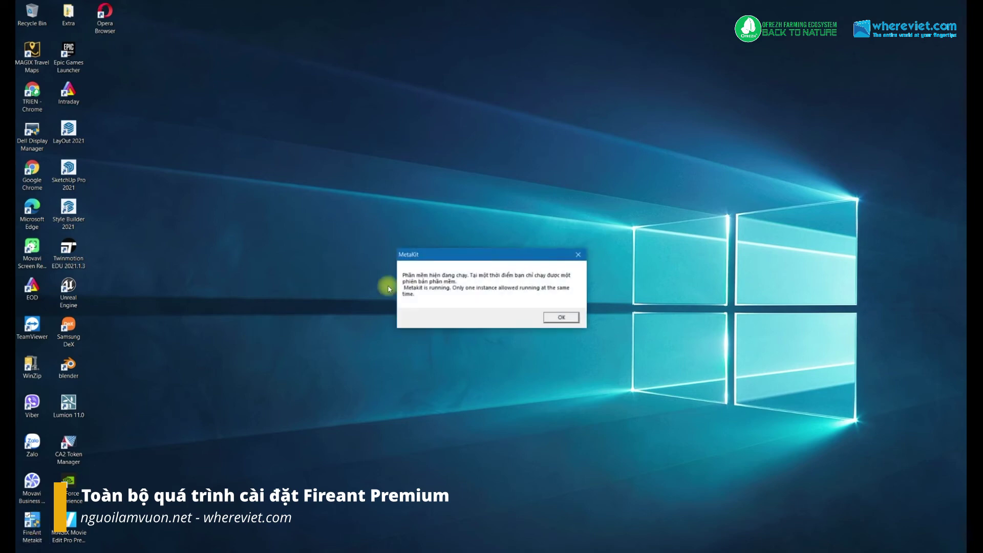
click(555, 317)
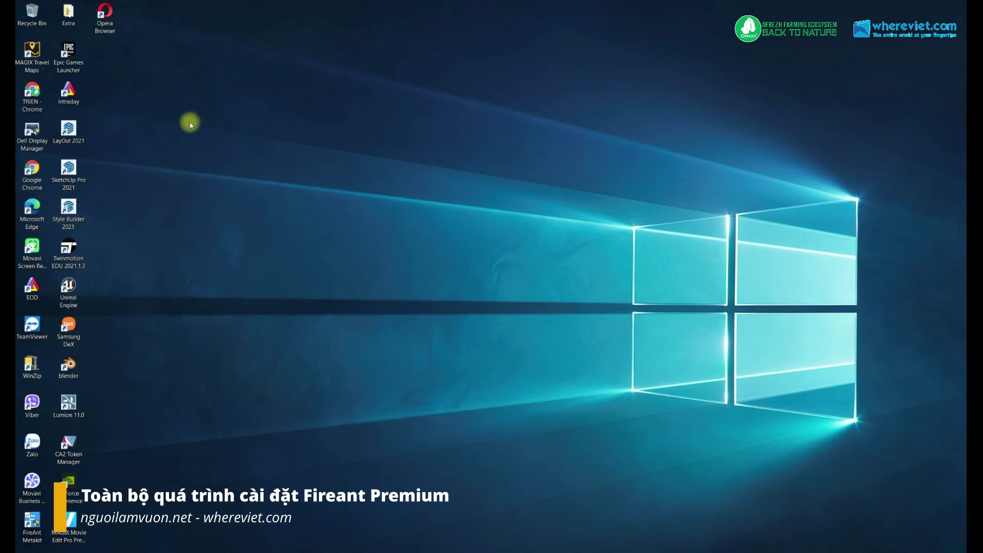
Launch AmiBroker from the EOD desktop shortcut, look through several VNINDEX chart sheets and settle on Sheet 4.
double_click(34, 290)
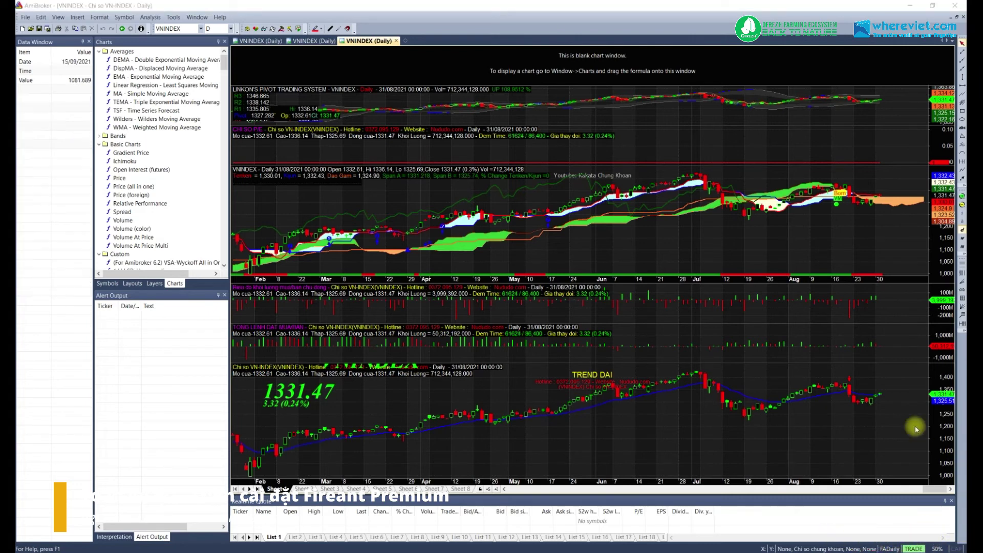
click(635, 243)
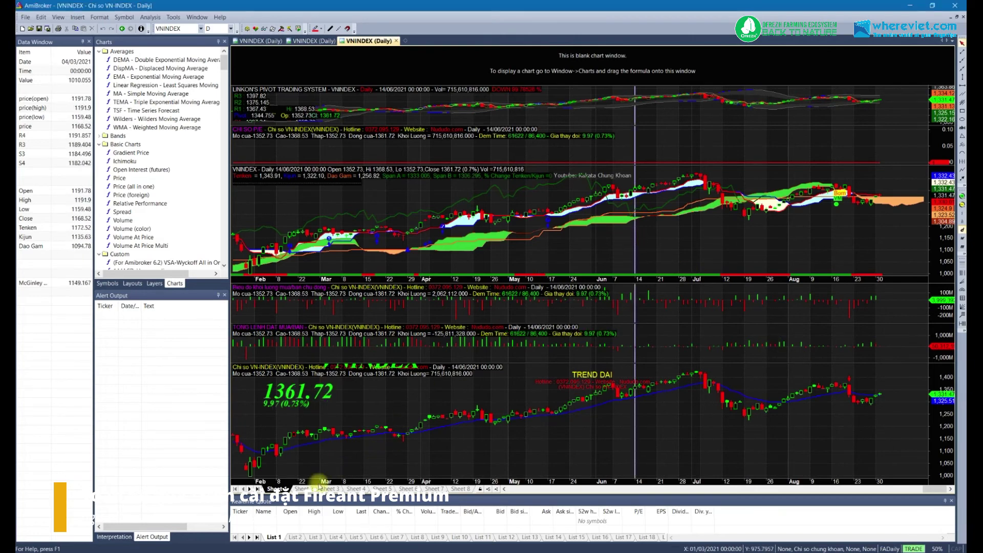
click(302, 489)
click(328, 488)
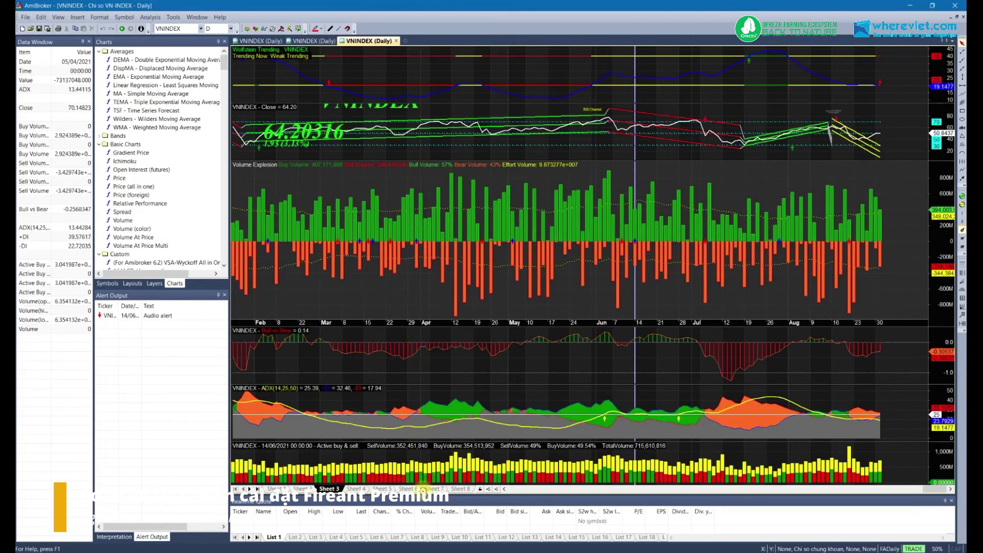
click(430, 489)
click(408, 488)
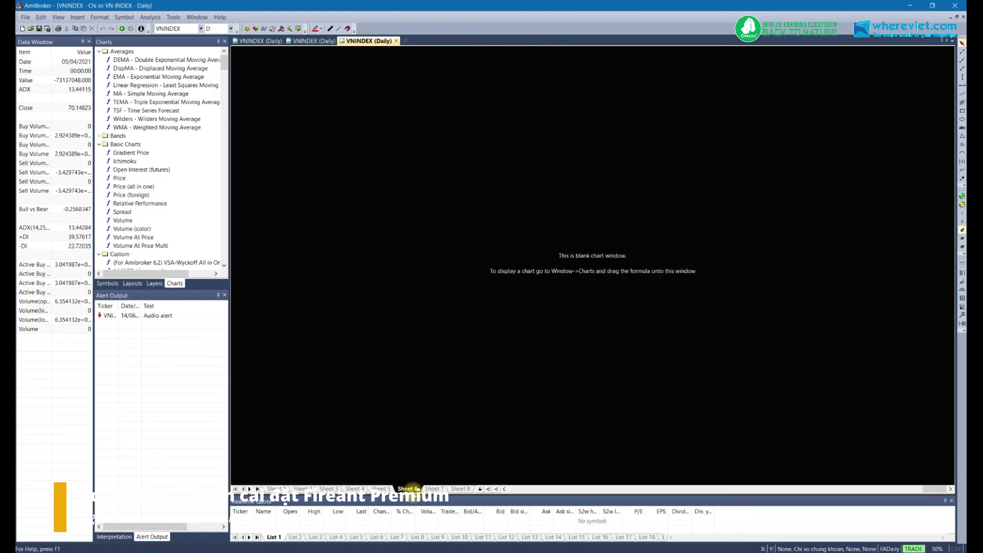
click(355, 488)
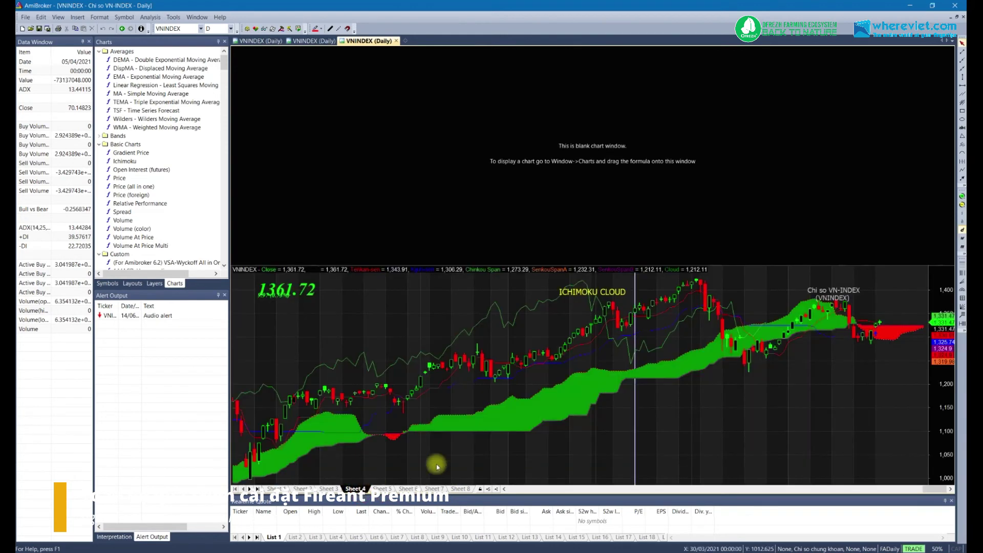
click(854, 316)
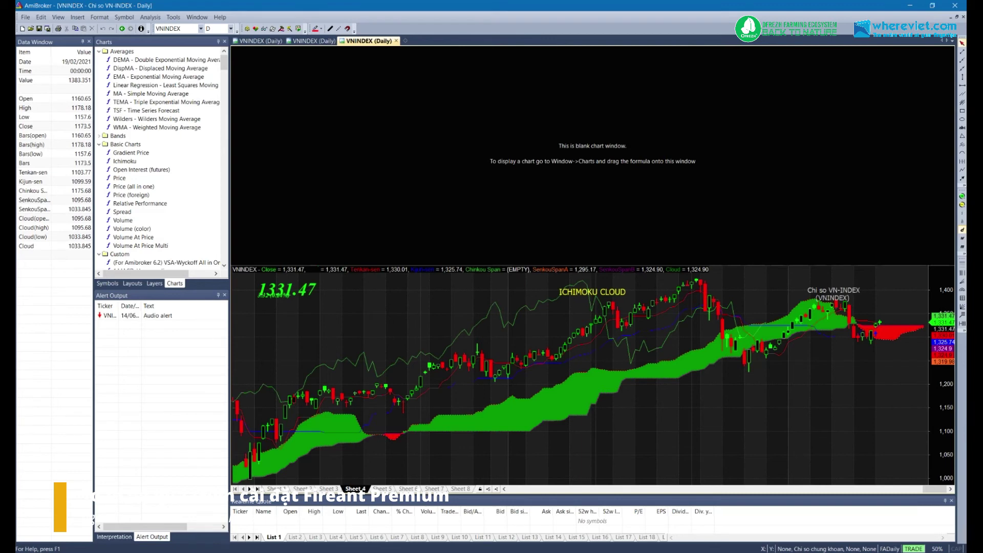
Switch to Chrome and try to open the SSI iBoard price board from the FireAnt services page's tab.
key(alt+Tab)
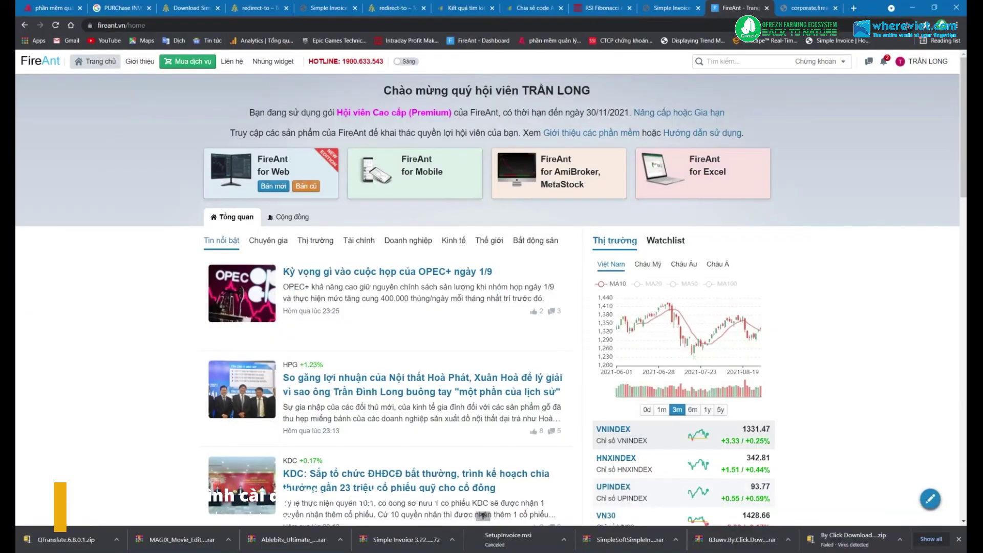
click(821, 8)
click(768, 25)
text(ssi)
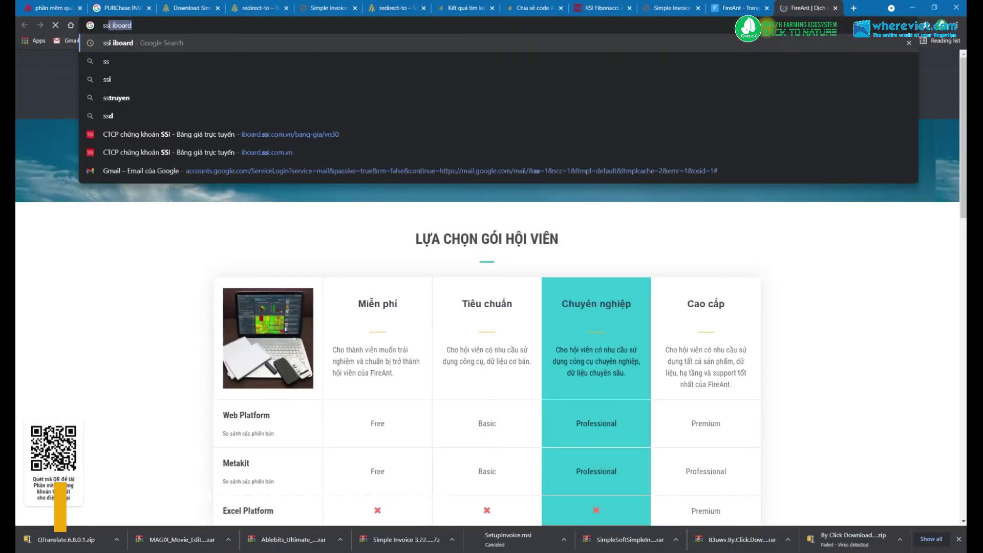
key(Down)
key(Down)
key(Down)
key(Down)
key(Down)
key(Down)
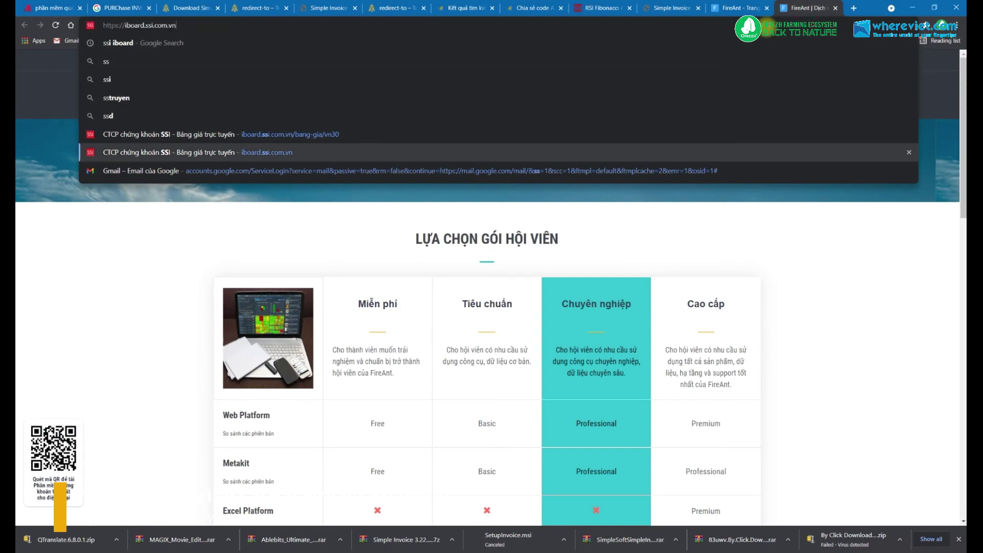
key(Up)
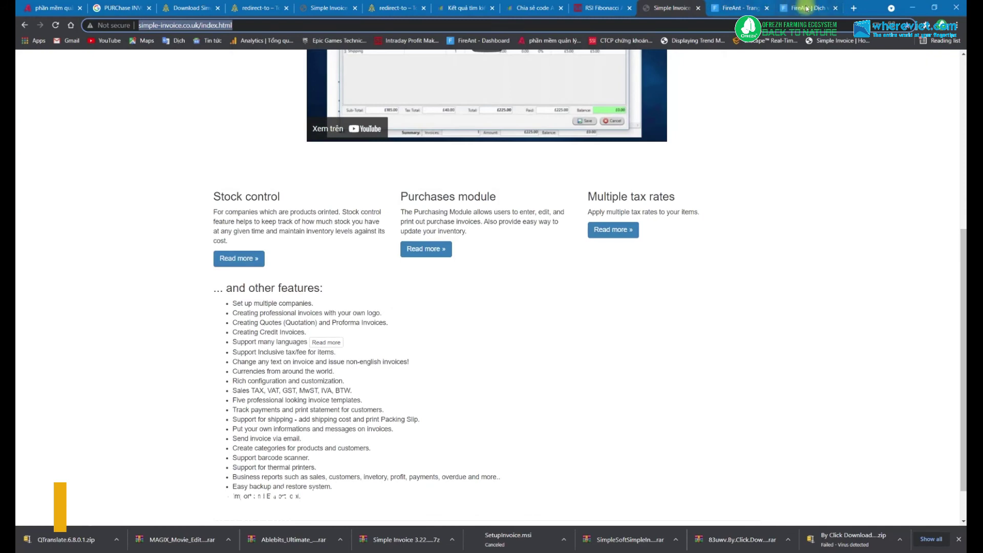
Open the SSI iBoard price board at iboard.ssi.com.vn in a new browser tab, retrying the address if necessary.
click(853, 8)
text(ssi)
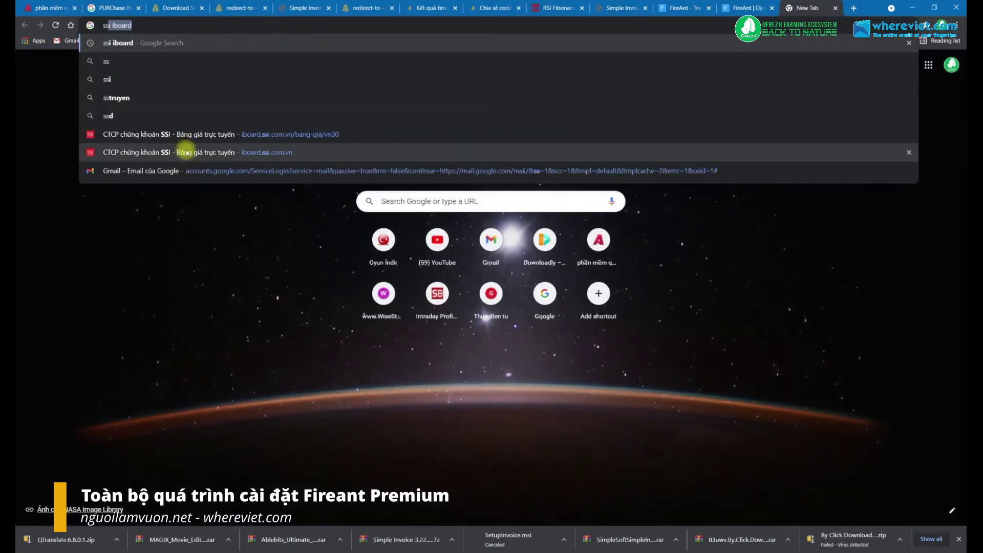
click(186, 153)
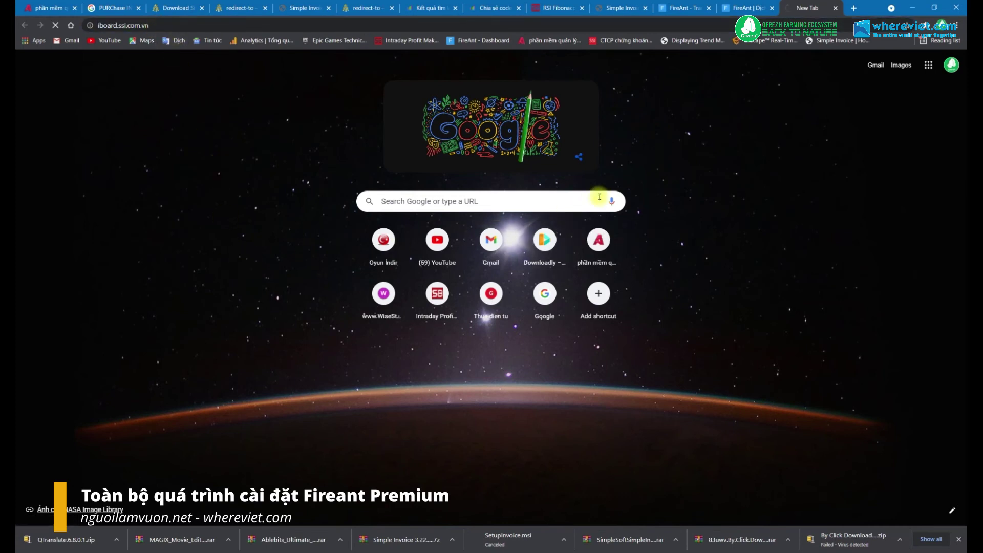
click(742, 8)
click(787, 8)
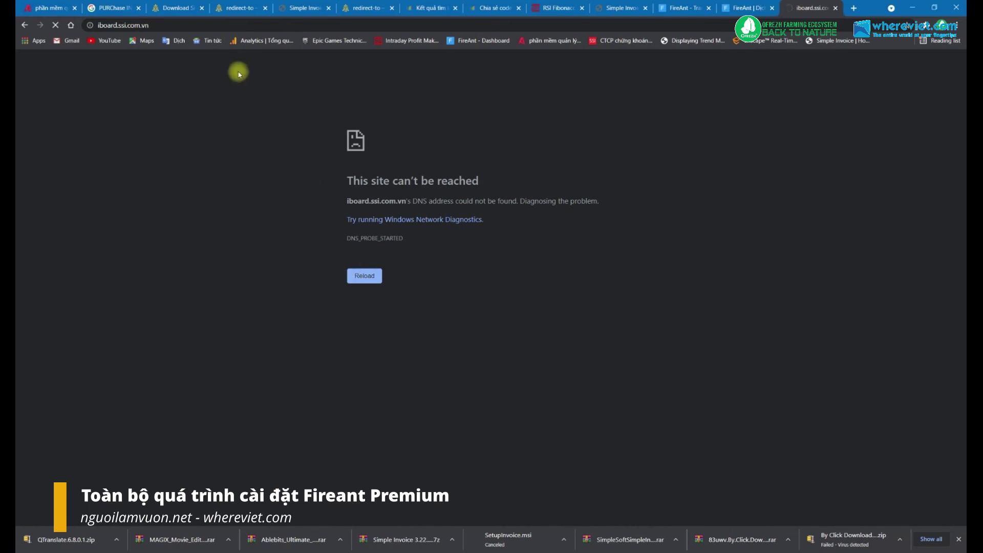
click(160, 25)
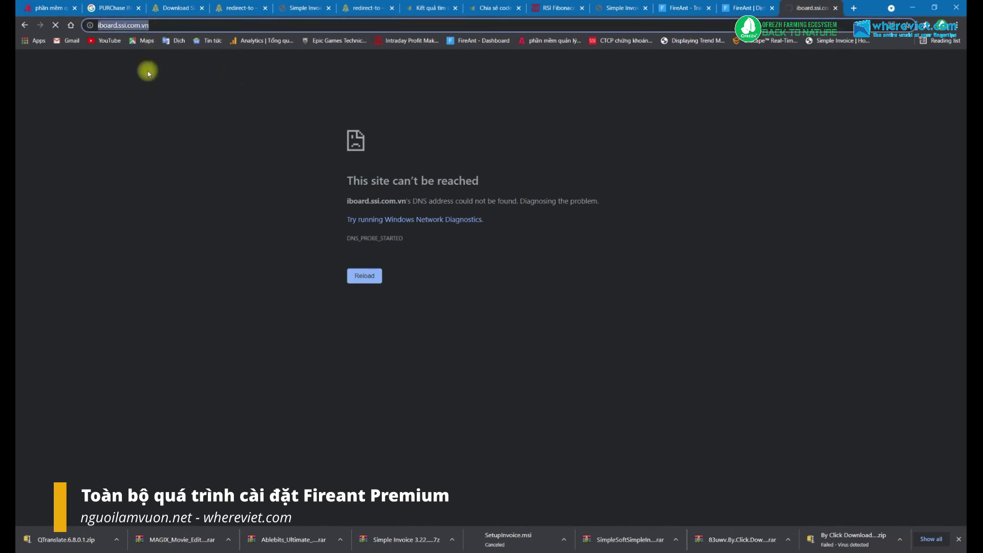
text(s)
click(259, 153)
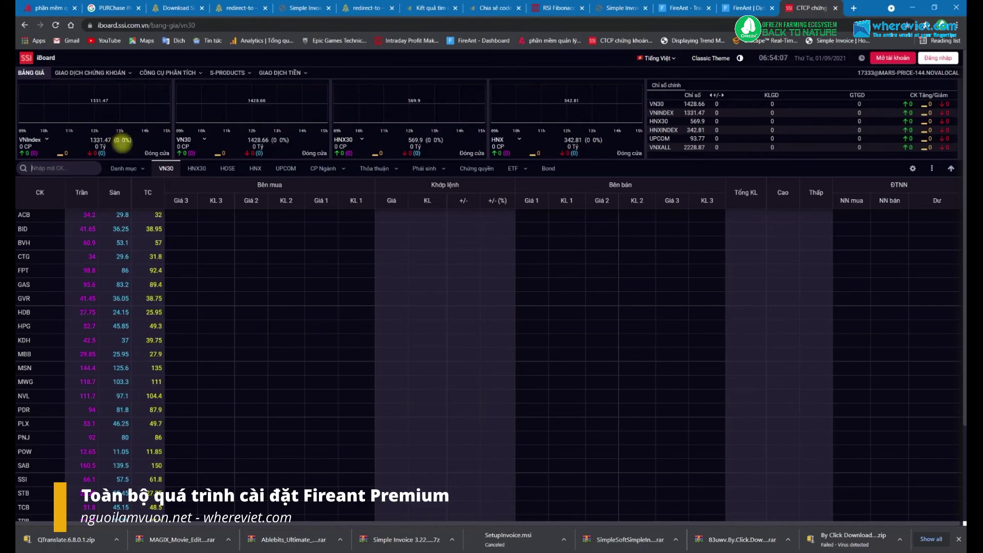
Return to AmiBroker and examine the VNINDEX Ichimoku Cloud chart on Sheet 4.
key(alt+Tab)
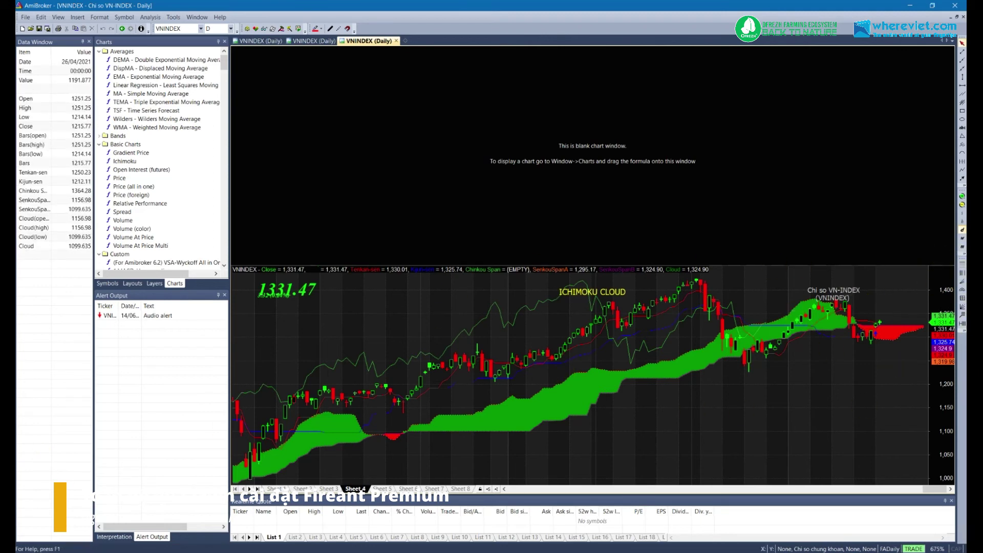
mouse_move(647, 334)
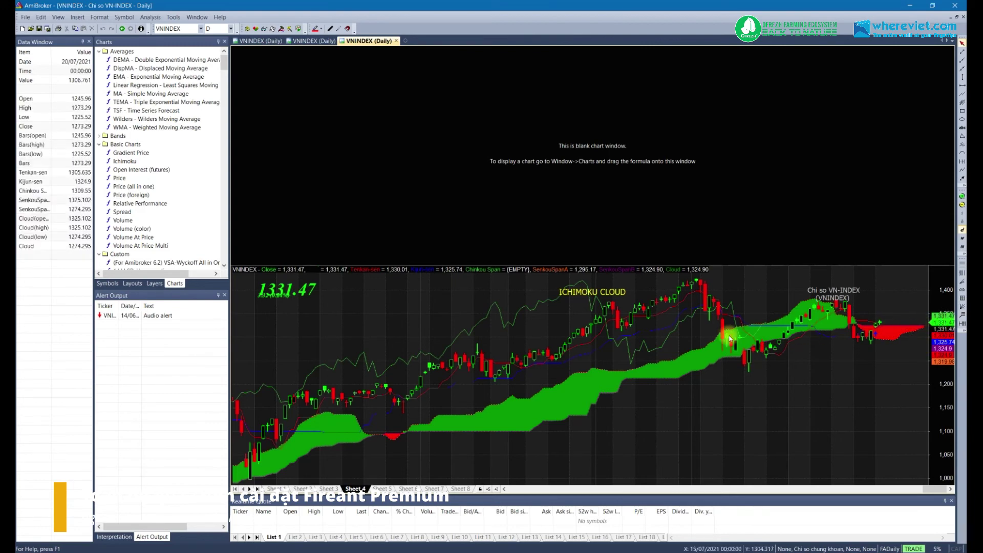
scroll(724, 335, up, 5)
scroll(724, 335, up, 3)
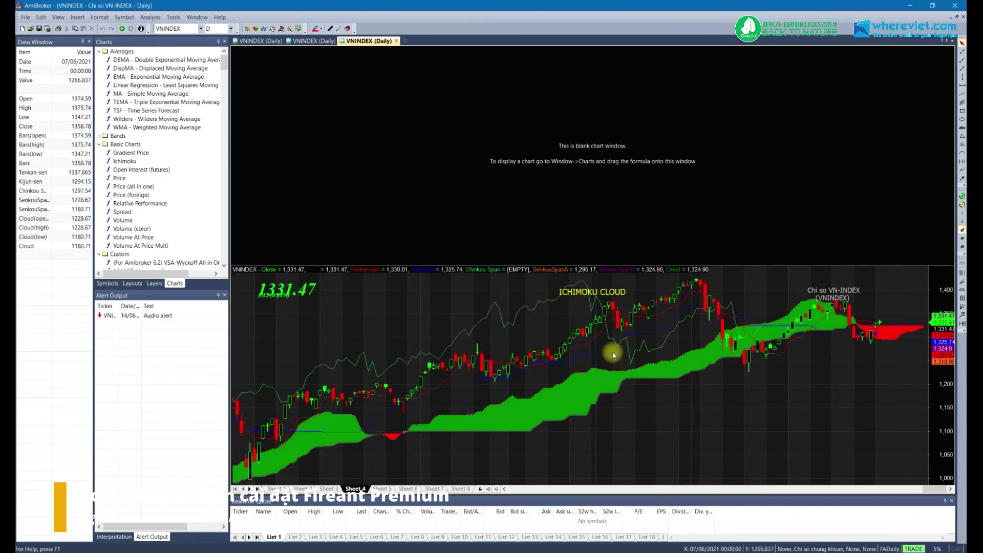
mouse_move(614, 351)
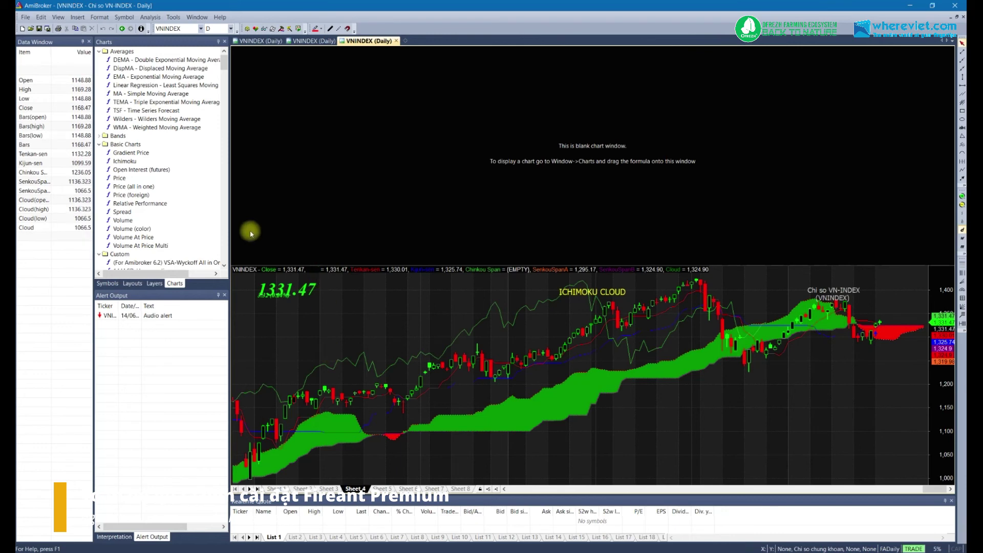
Find the FireAnt folder among the chart formulas and collapse its Advanced Charts, Average and Bands & Overlap Indicators subfolders.
scroll(174, 234, down, 12)
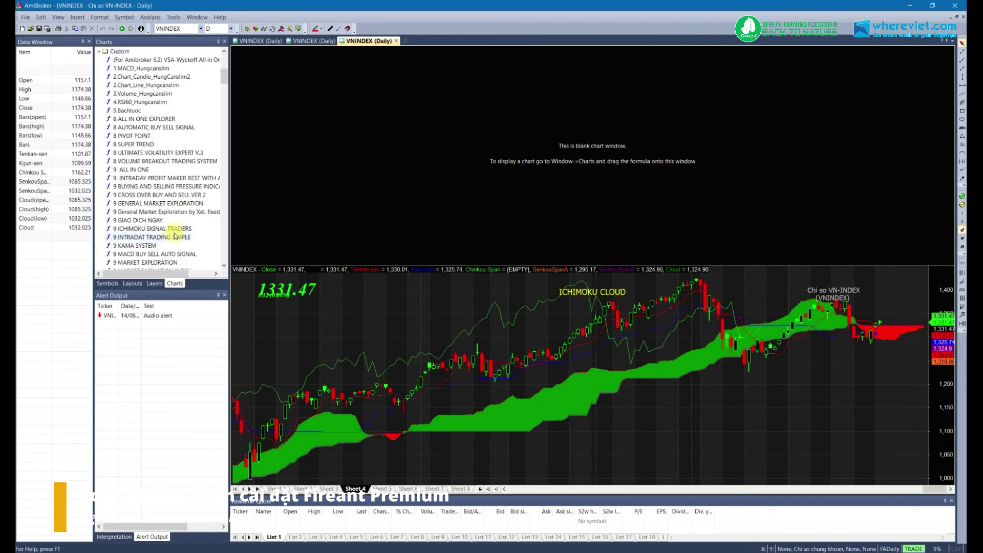
scroll(174, 235, down, 12)
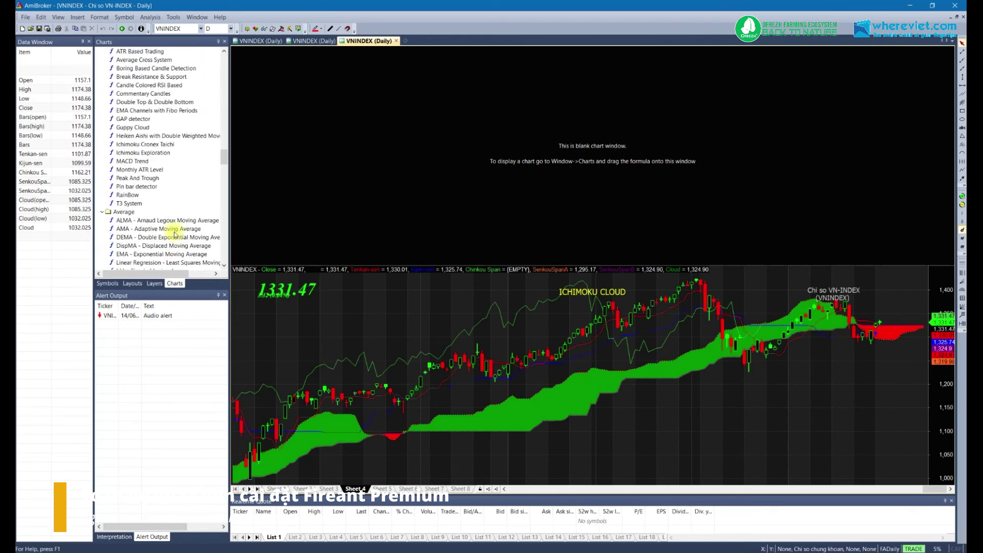
scroll(174, 234, up, 3)
scroll(172, 233, down, 7)
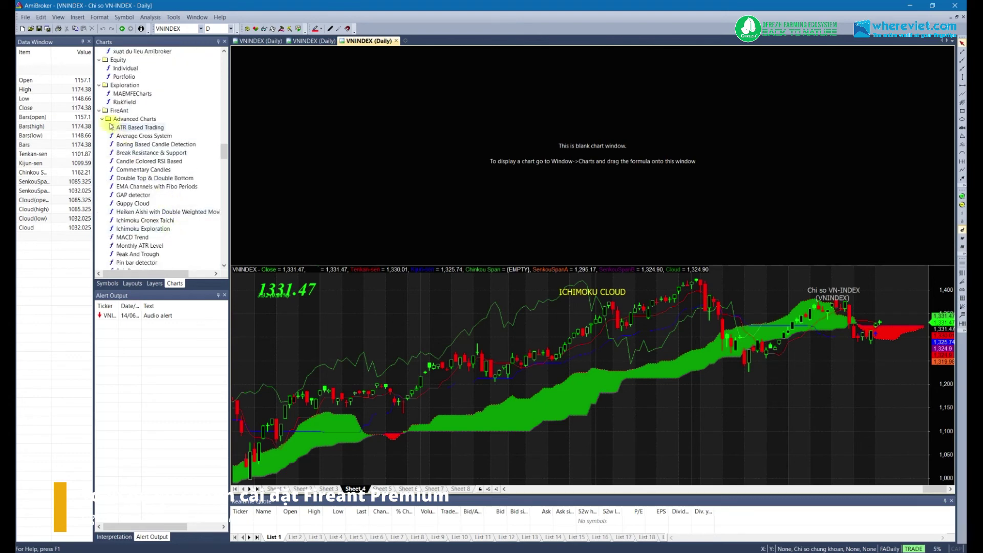
scroll(103, 117, down, 1)
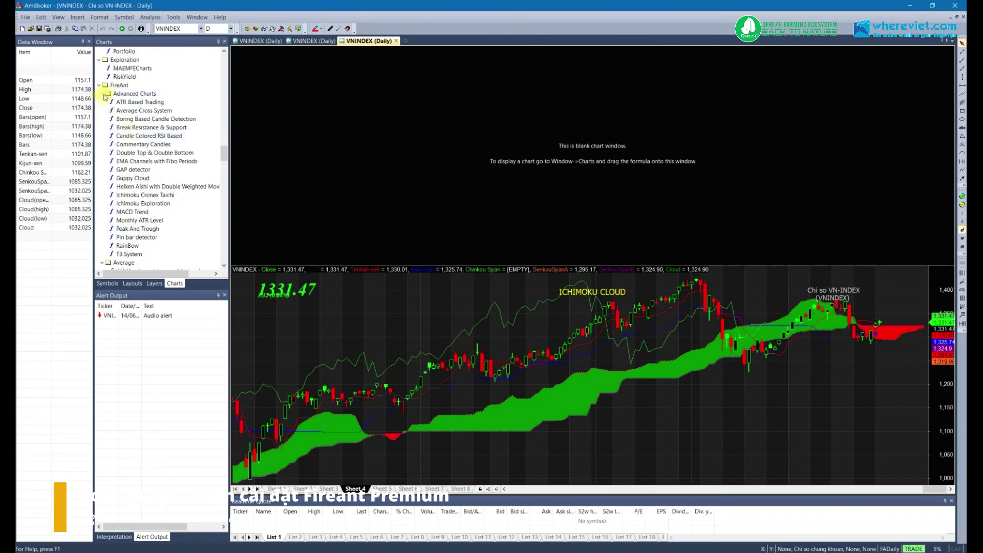
click(104, 97)
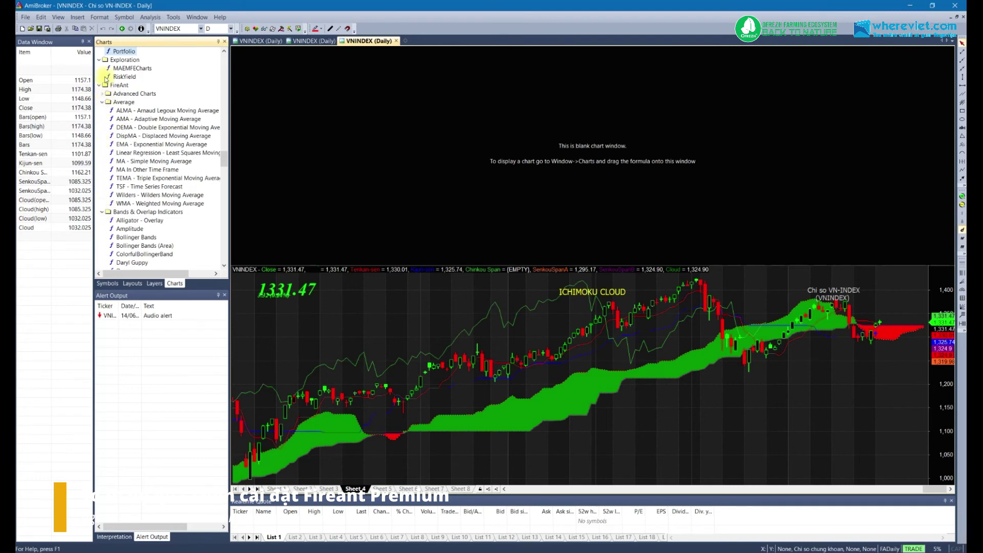
click(104, 102)
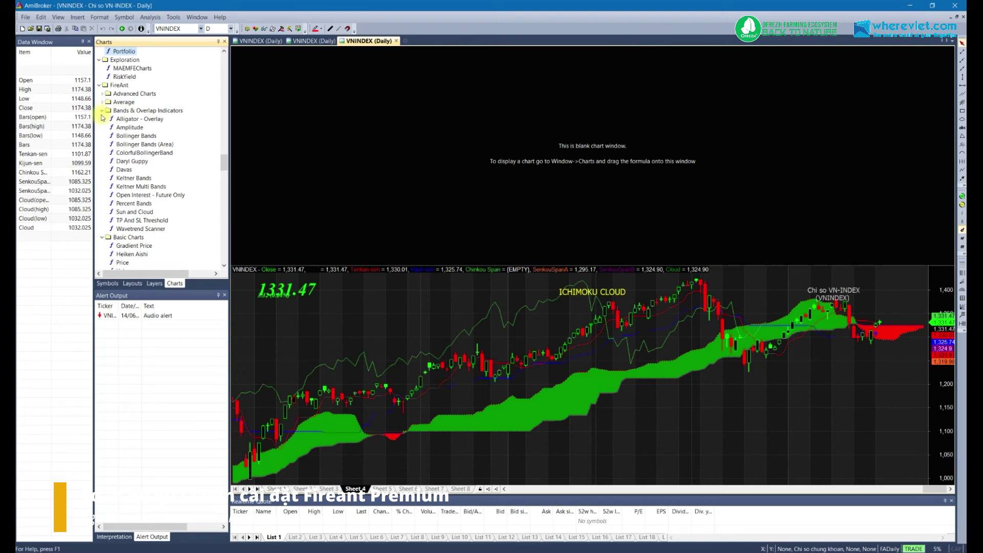
click(103, 110)
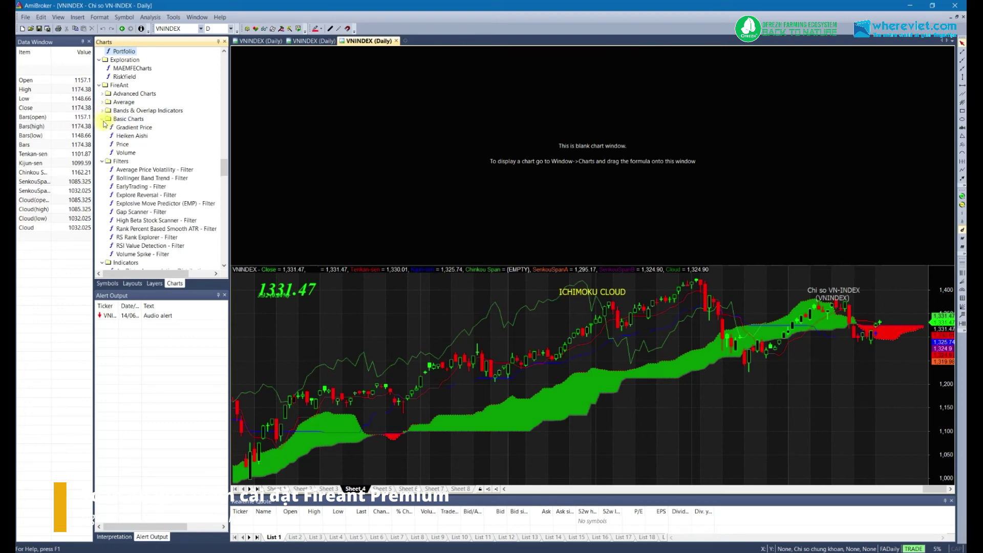
Collapse FireAnt's Basic Charts, Filters, Indicators, Intraday and Tools subfolders, plus the separate Indicators folder below them.
click(106, 122)
click(103, 120)
click(102, 127)
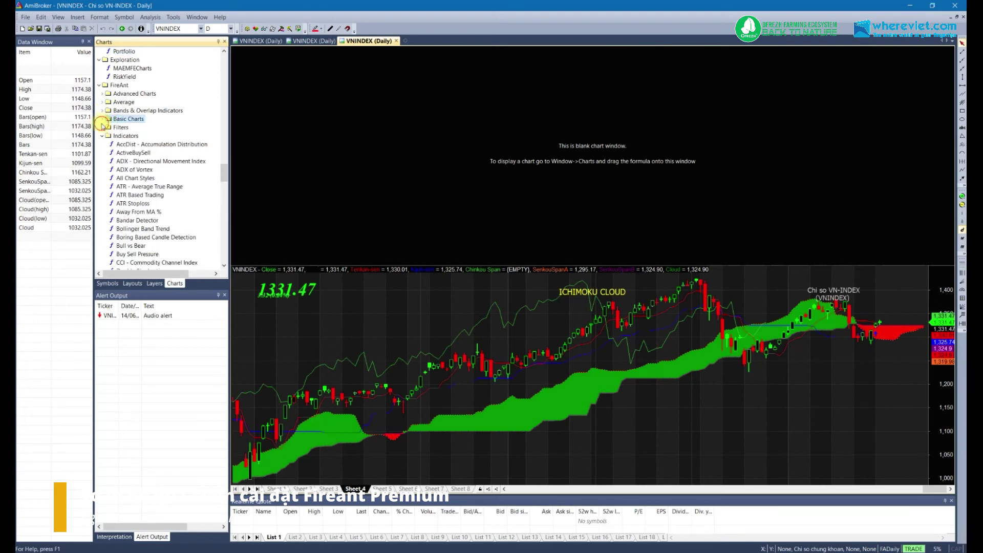
click(103, 137)
click(103, 145)
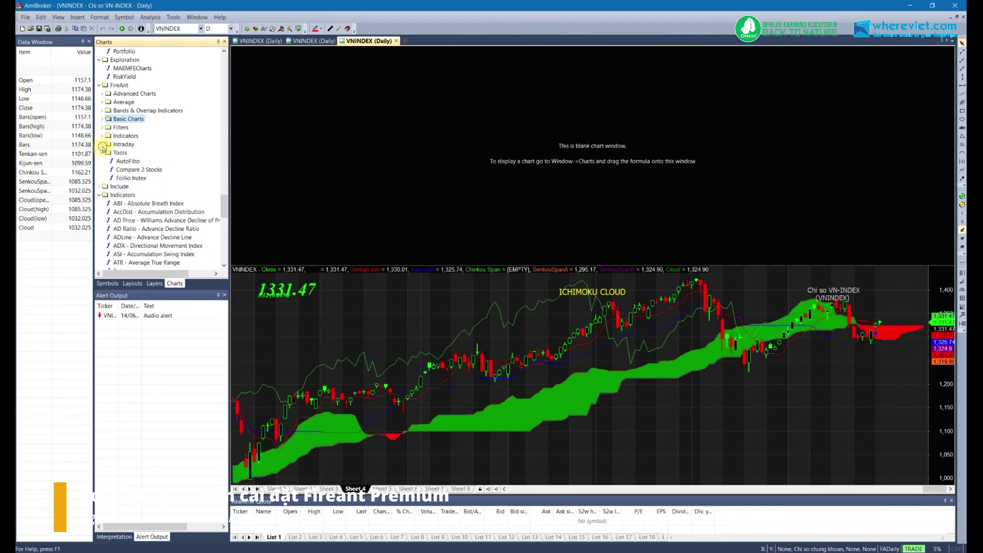
click(103, 153)
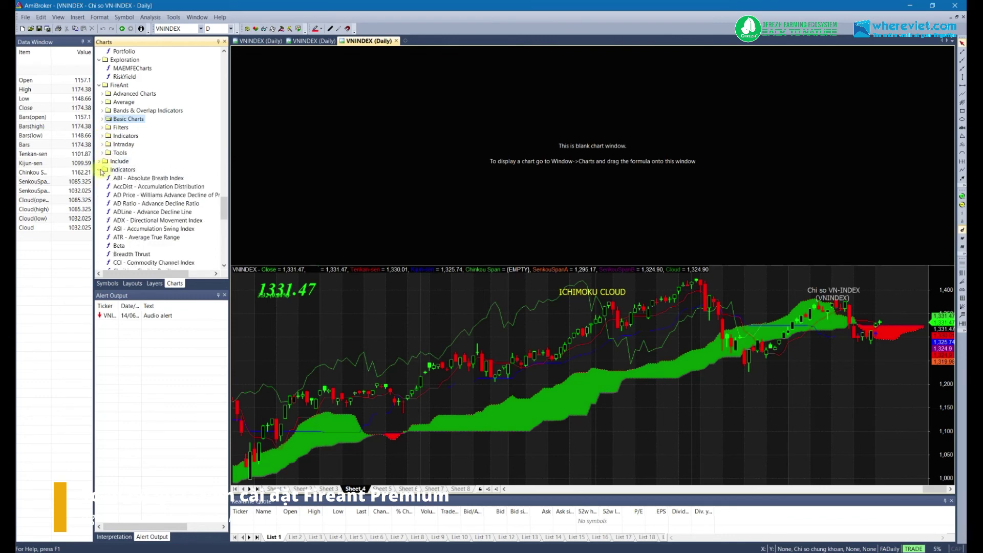
click(101, 170)
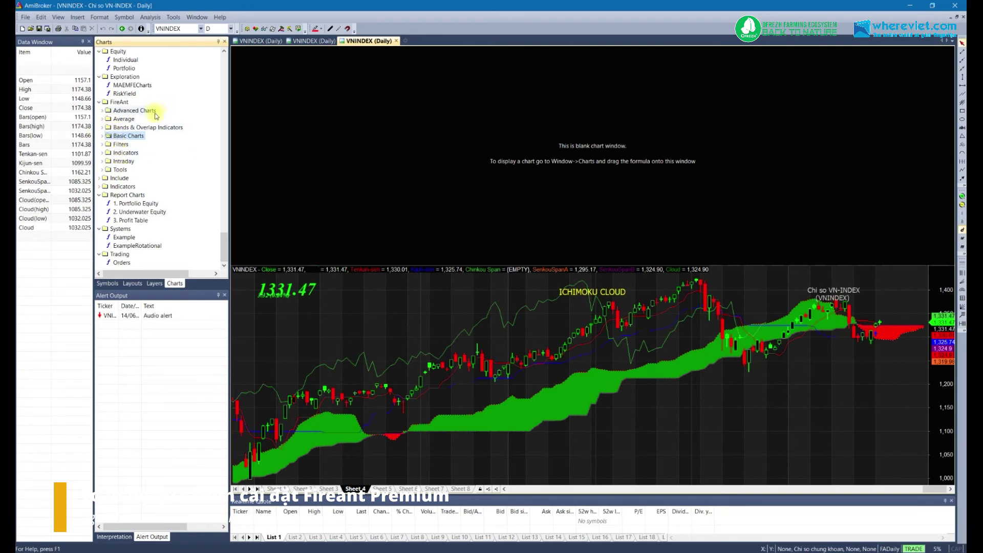
Expand FireAnt's Advanced Charts and insert the Ichimoku Cronex Taichi chart with its default parameters.
double_click(134, 110)
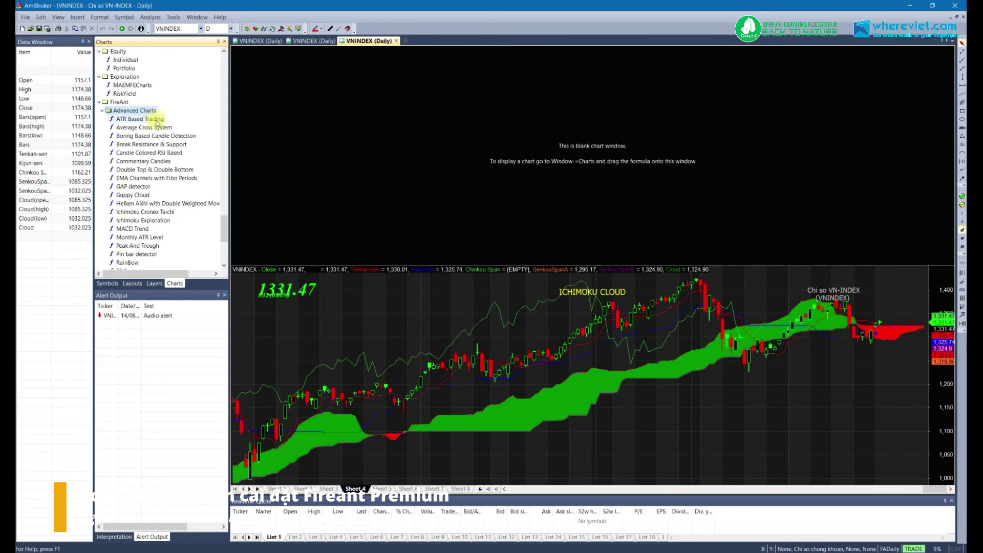
double_click(162, 213)
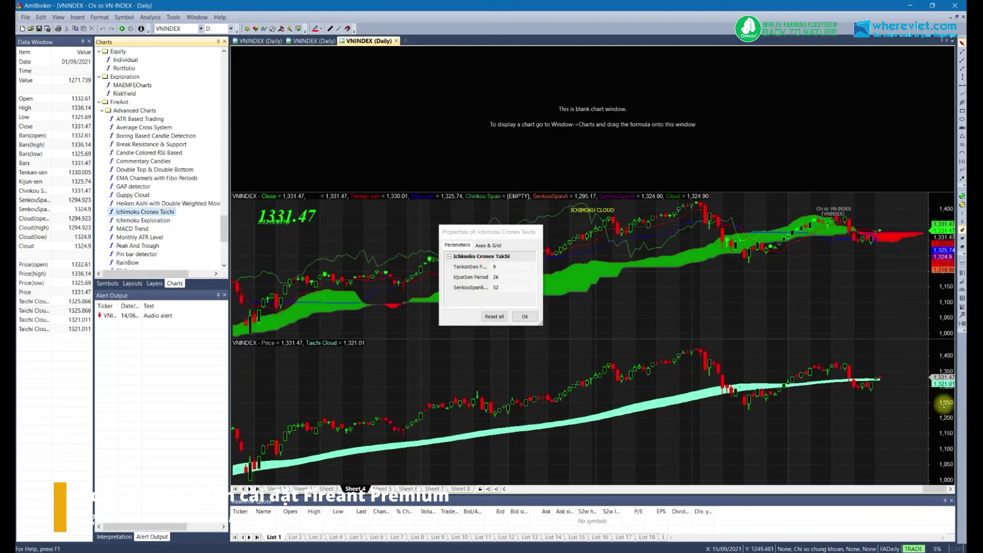
click(524, 316)
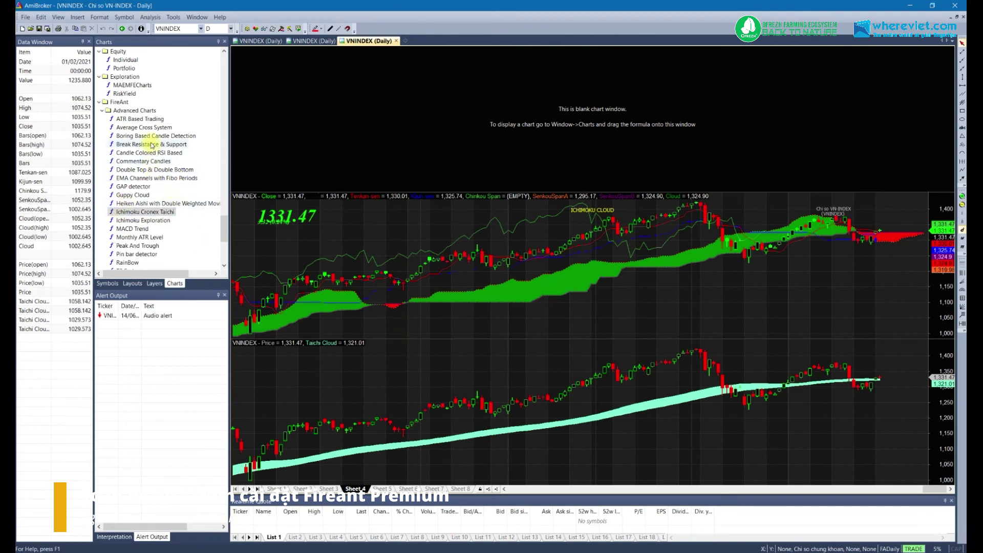
Insert the RainBow and T3 System charts from FireAnt's Advanced Charts, keeping their default parameters.
scroll(144, 253, down, 1)
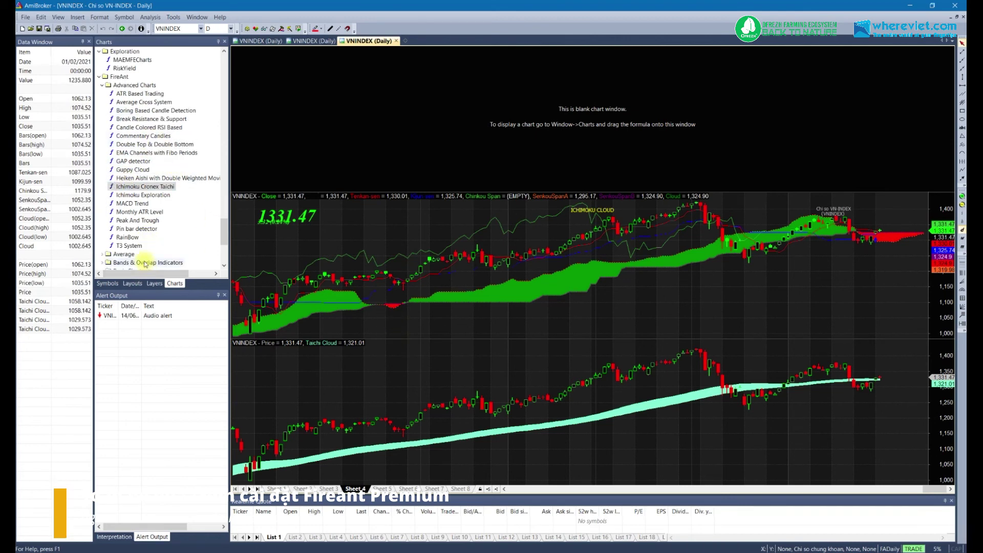
double_click(123, 238)
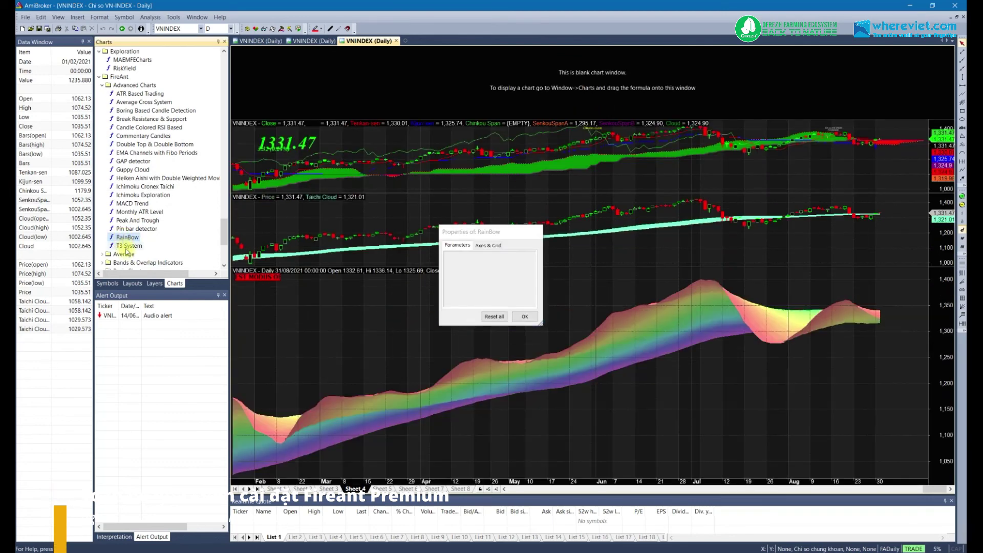
double_click(126, 247)
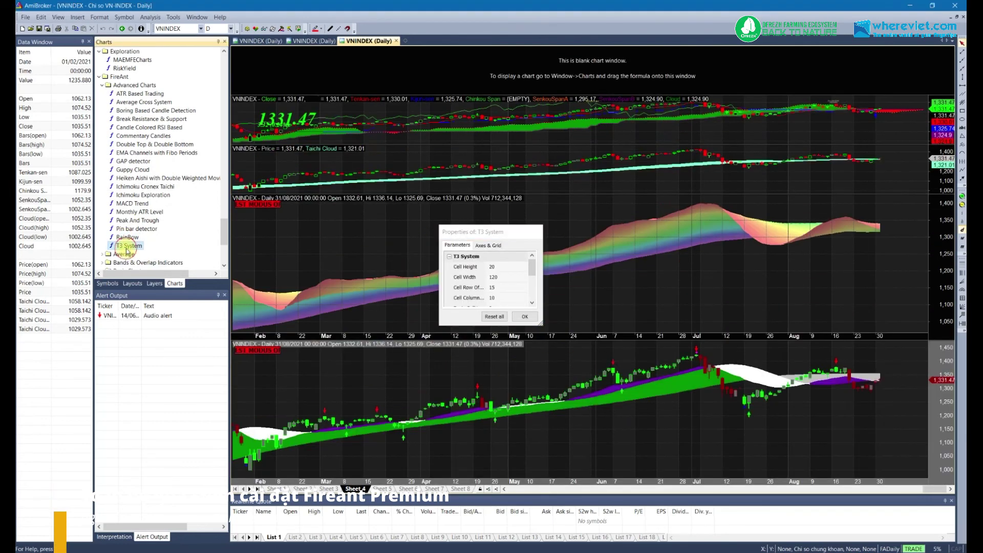
click(532, 318)
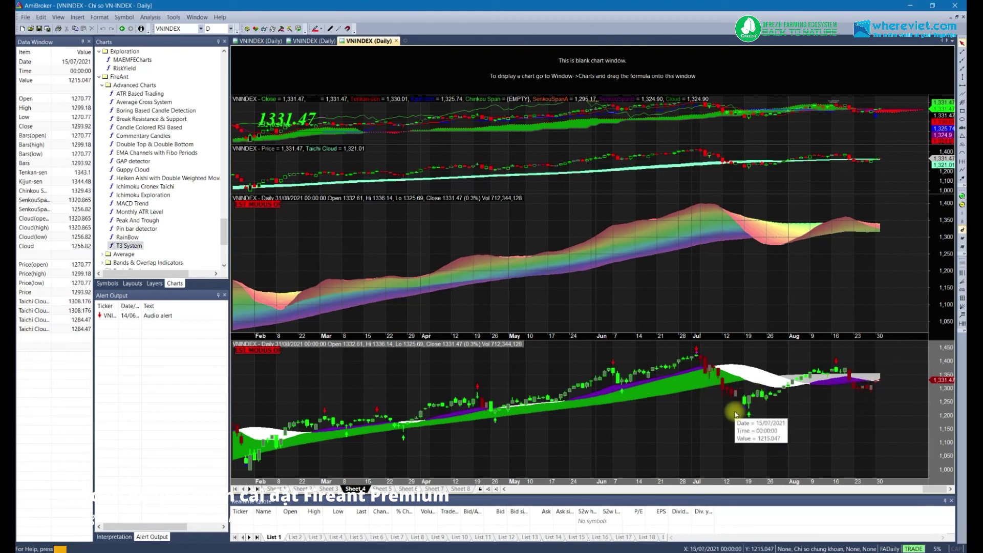
Examine the RainBow and T3 System charts at several dates, including 30/07/2021, the latest bar and early 2021.
click(784, 239)
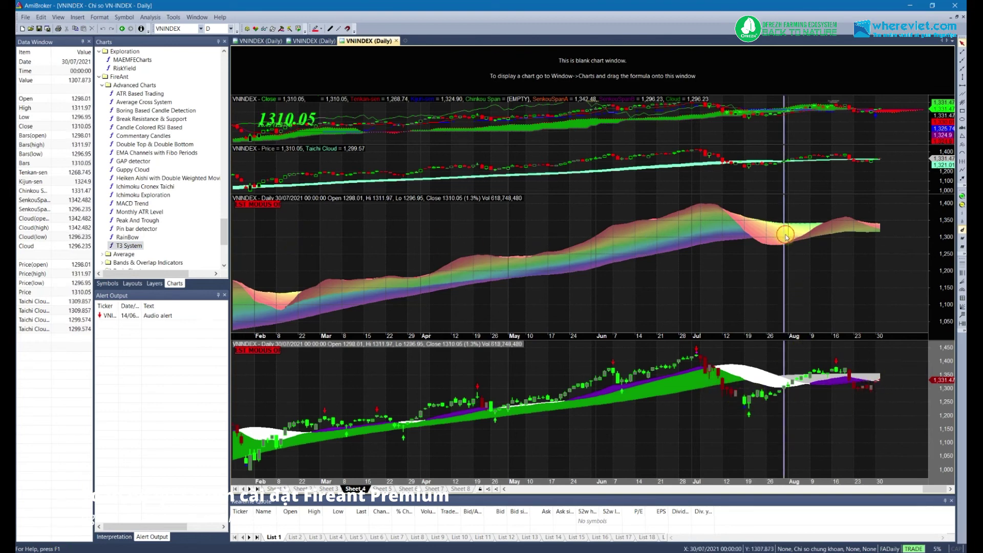
click(880, 226)
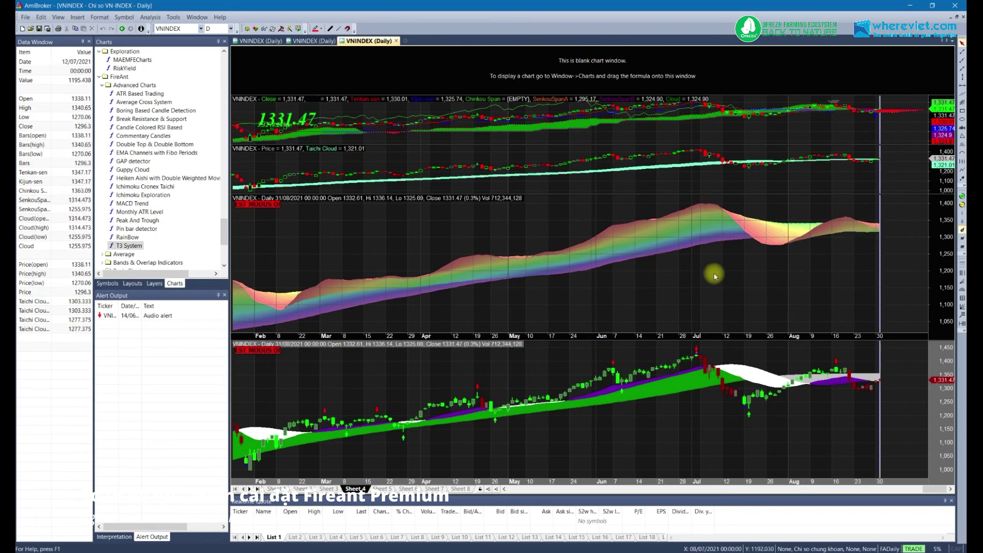
scroll(586, 302, up, 3)
scroll(586, 302, down, 3)
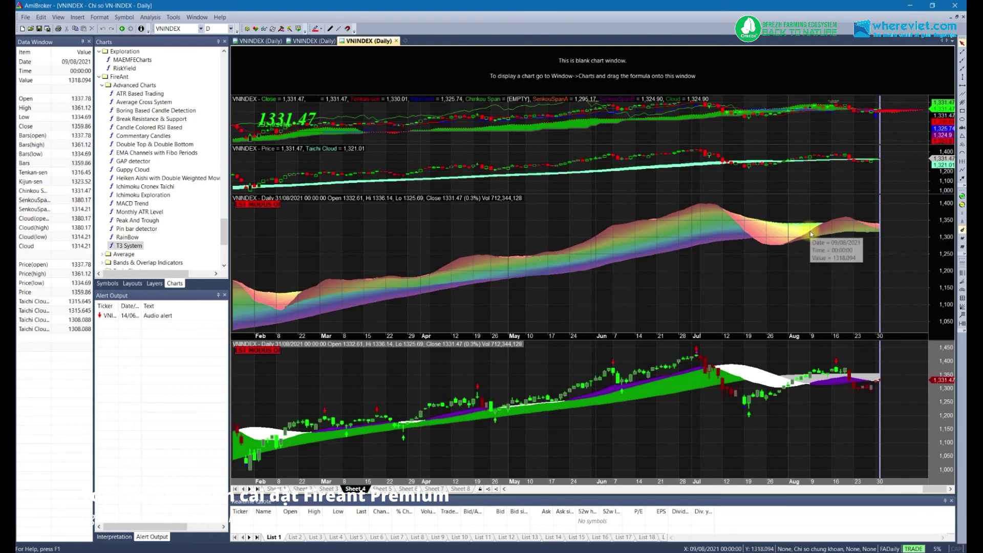
scroll(810, 233, up, 3)
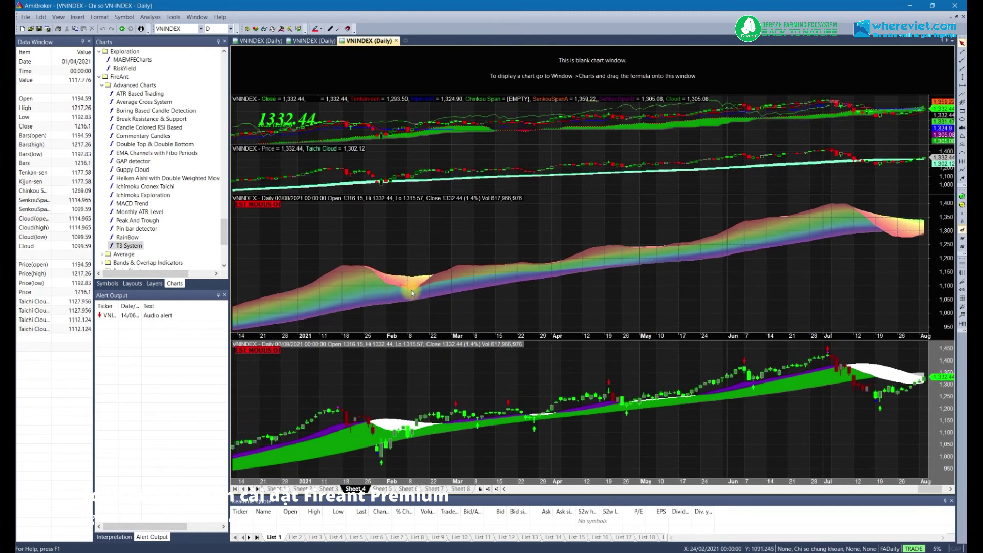
mouse_move(348, 268)
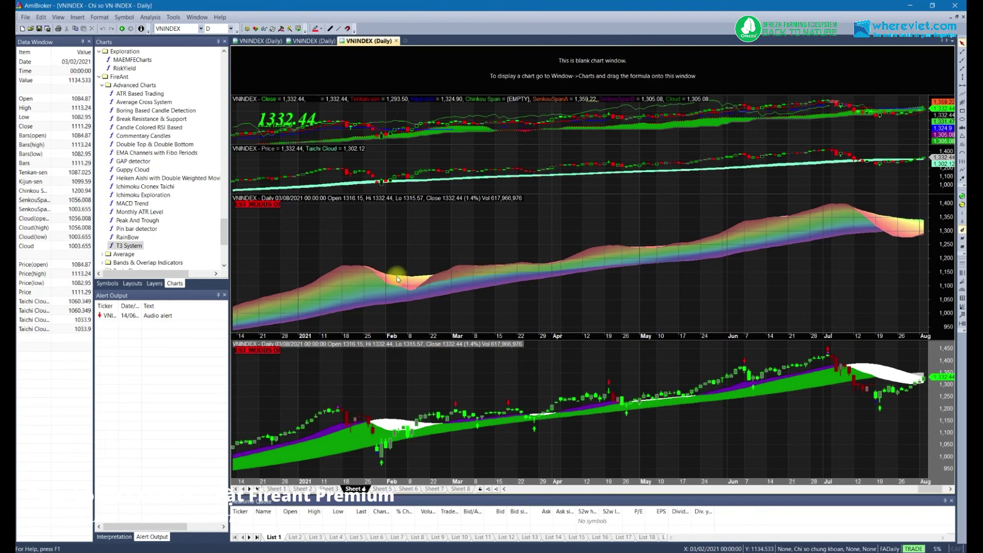
scroll(561, 270, down, 5)
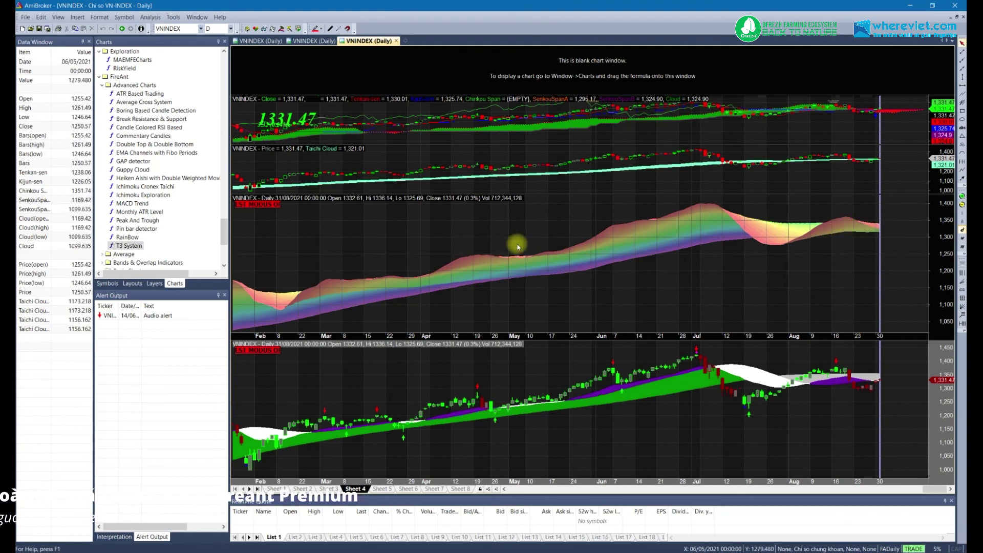
mouse_move(518, 246)
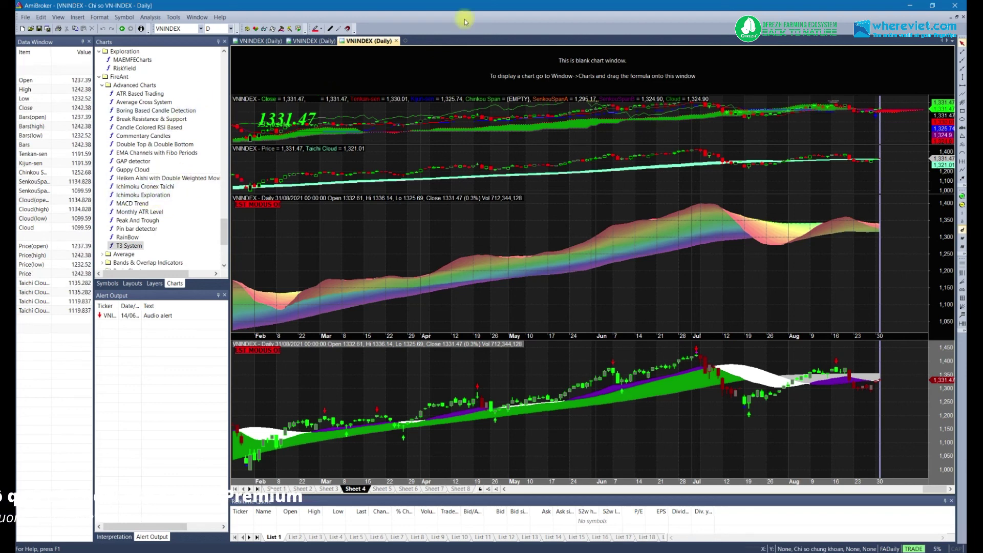
click(405, 40)
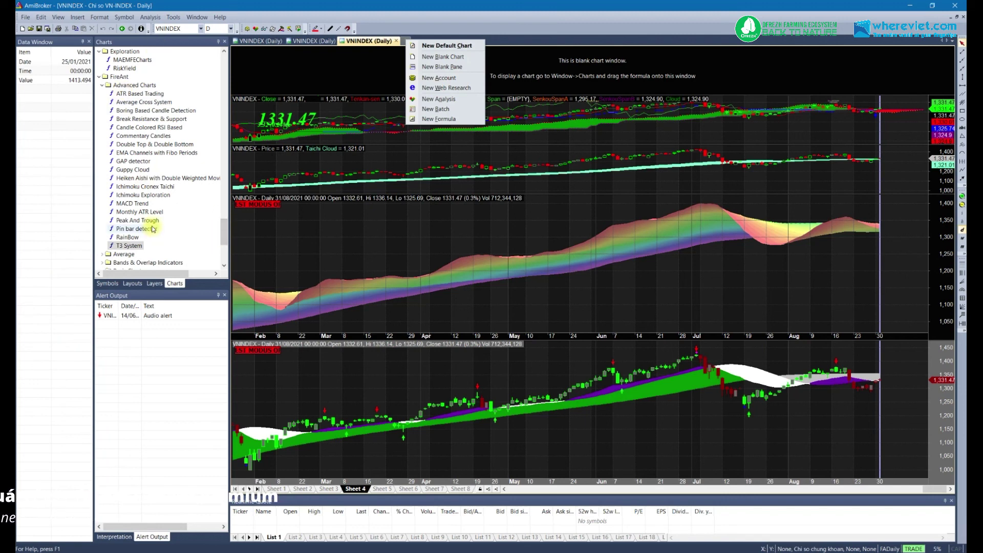
click(324, 210)
Insert the ActiveBuySell chart from FireAnt's Indicators folder on the empty Sheet 5 with its default parameters.
scroll(160, 240, down, 3)
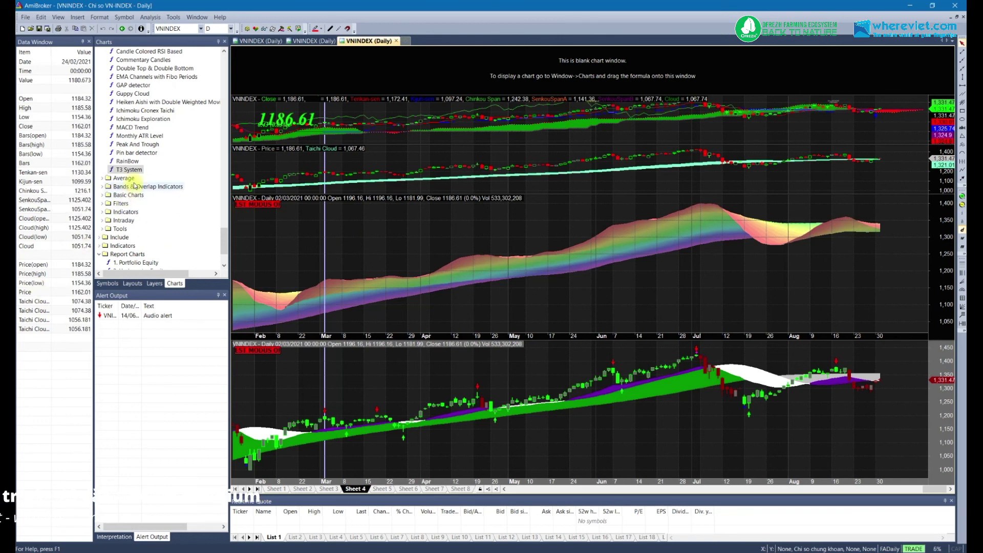
double_click(123, 212)
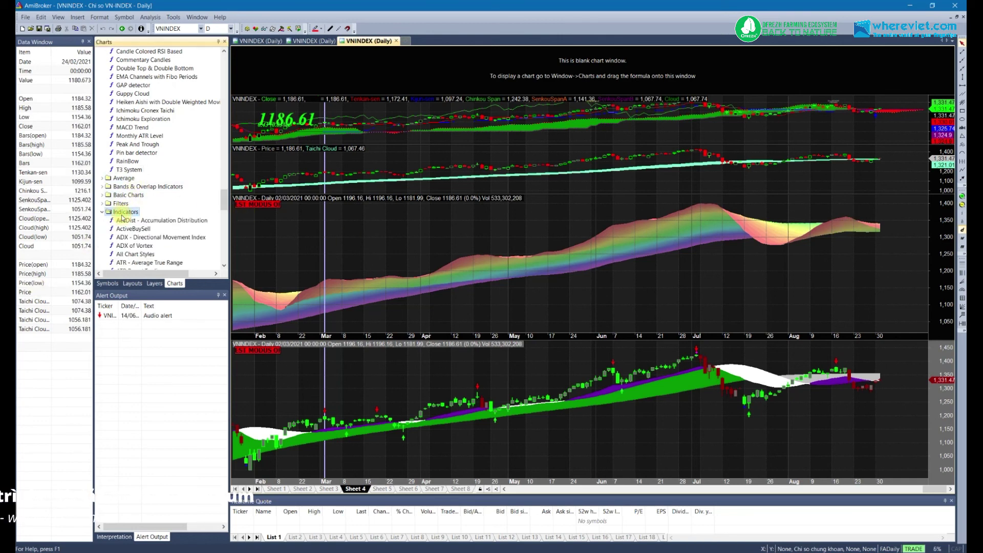
scroll(167, 232, down, 2)
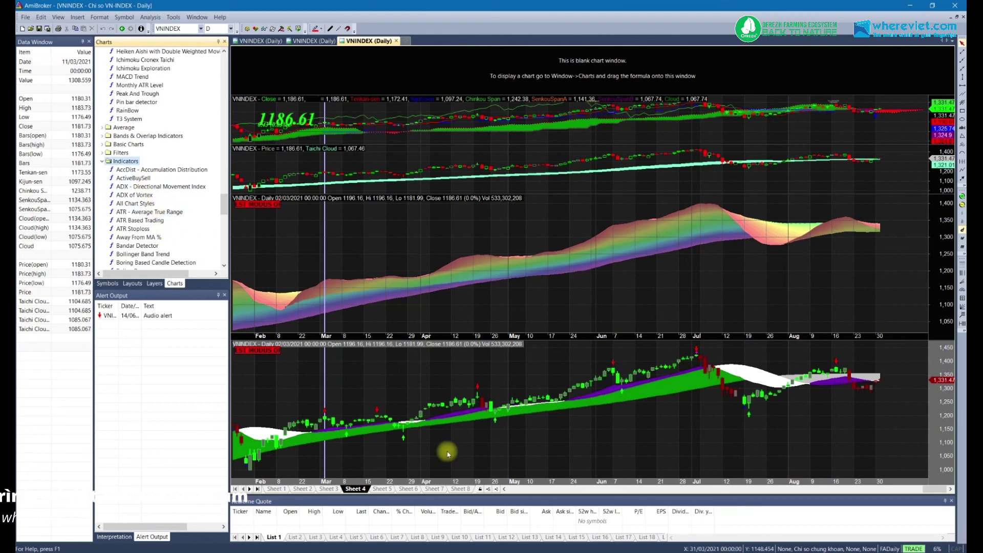
click(390, 489)
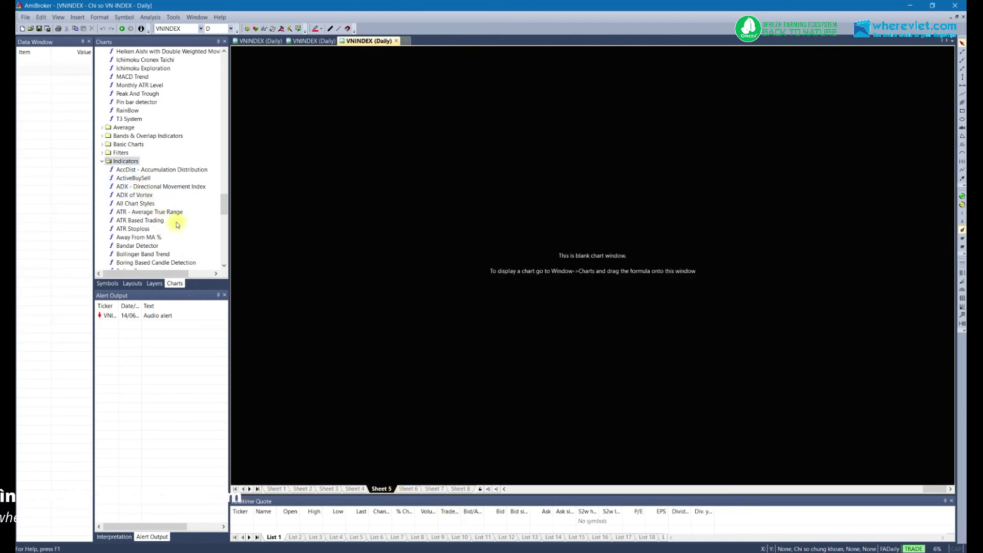
click(145, 180)
double_click(145, 180)
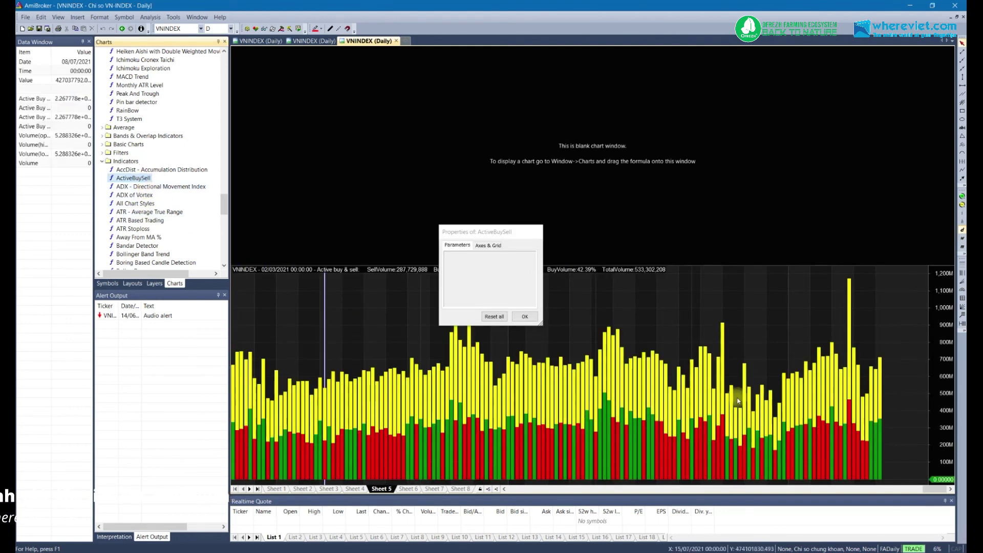
click(525, 316)
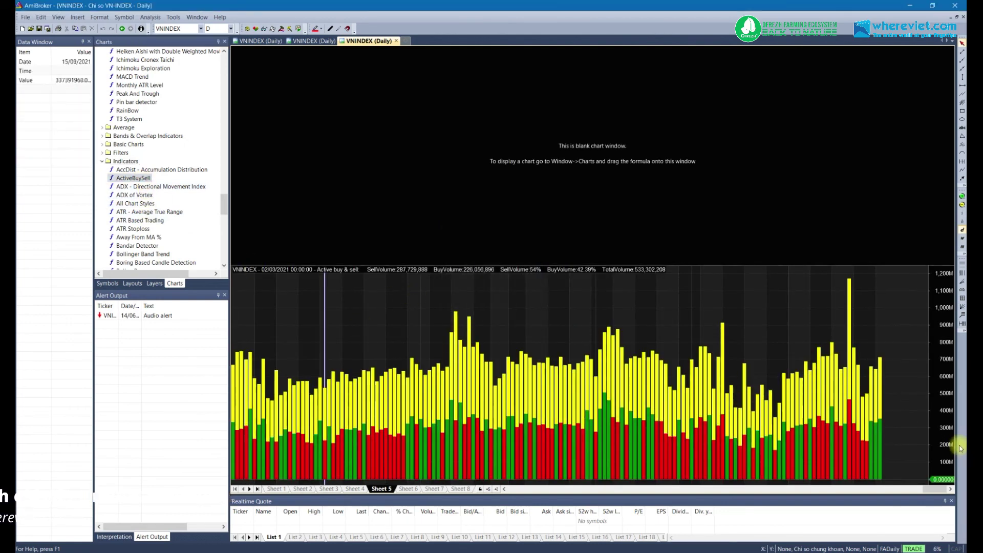
Examine the active buy, active sell and total volumes for the 31/08/2021 and 20/08/2021 bars.
click(880, 396)
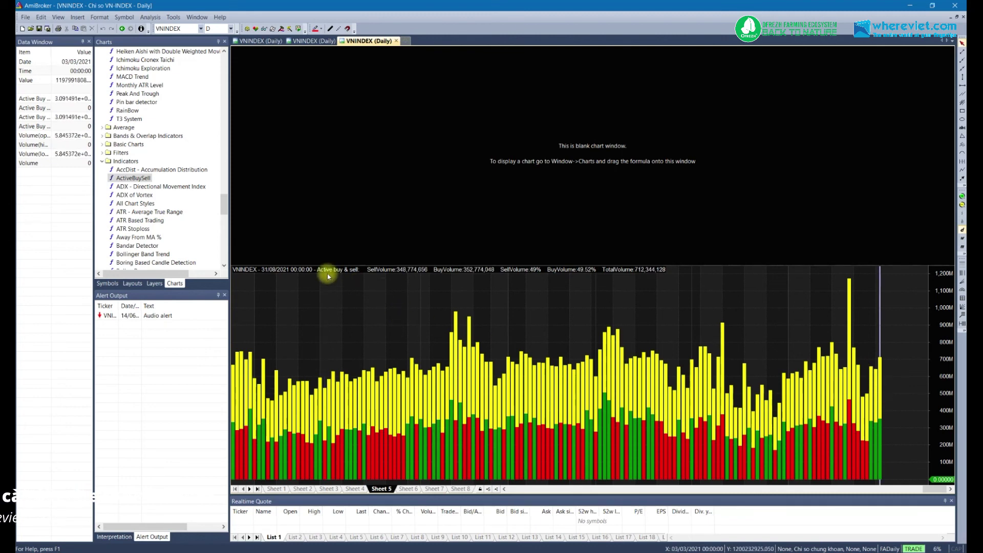
mouse_move(408, 274)
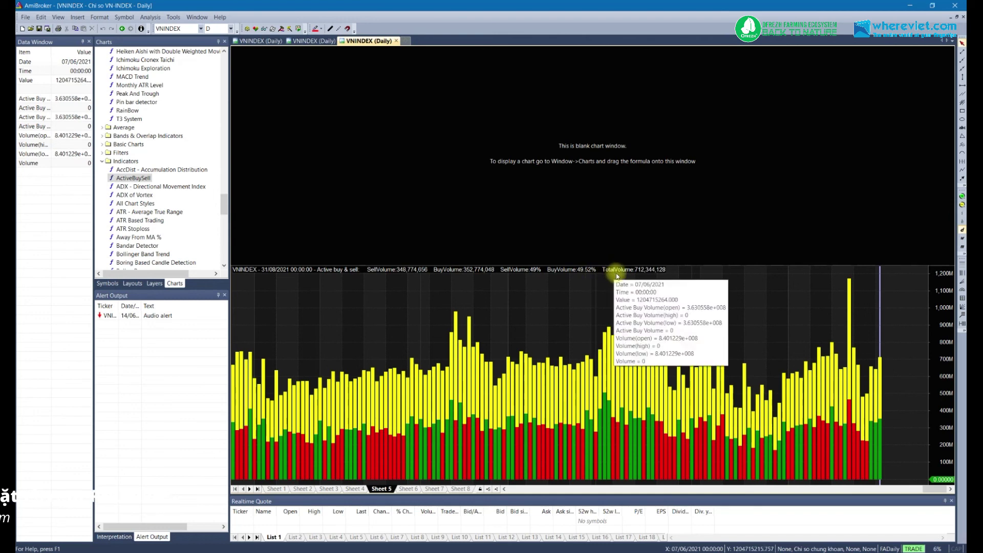
mouse_move(656, 277)
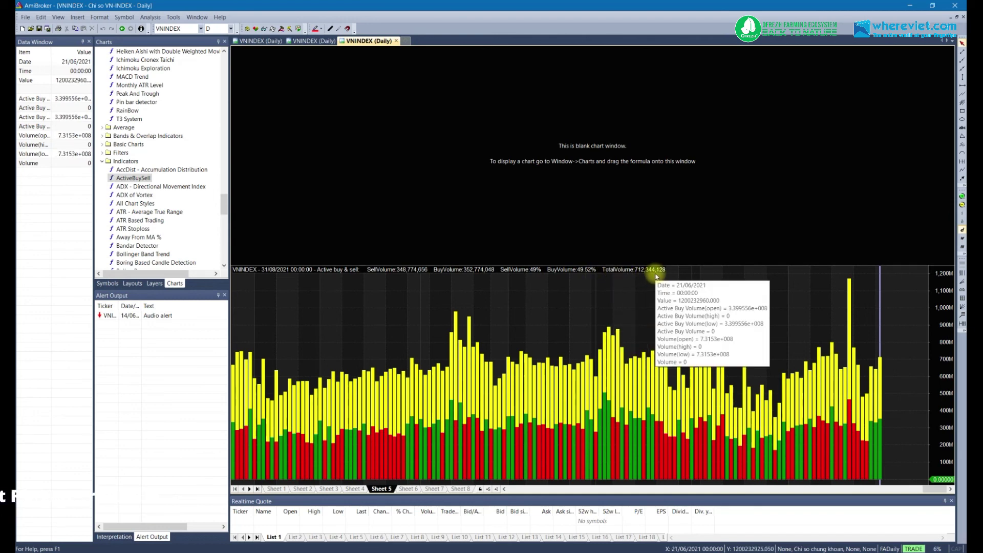
click(849, 315)
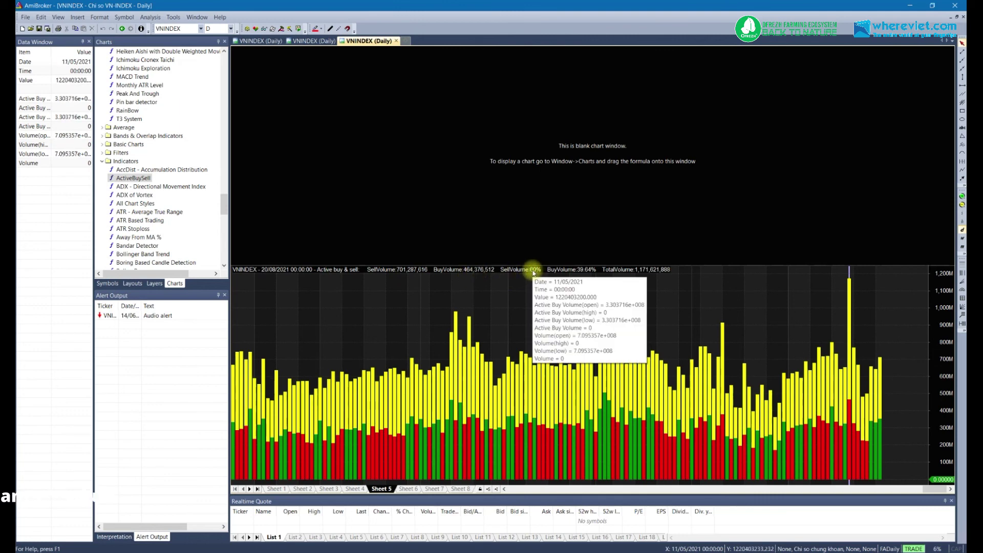
mouse_move(591, 273)
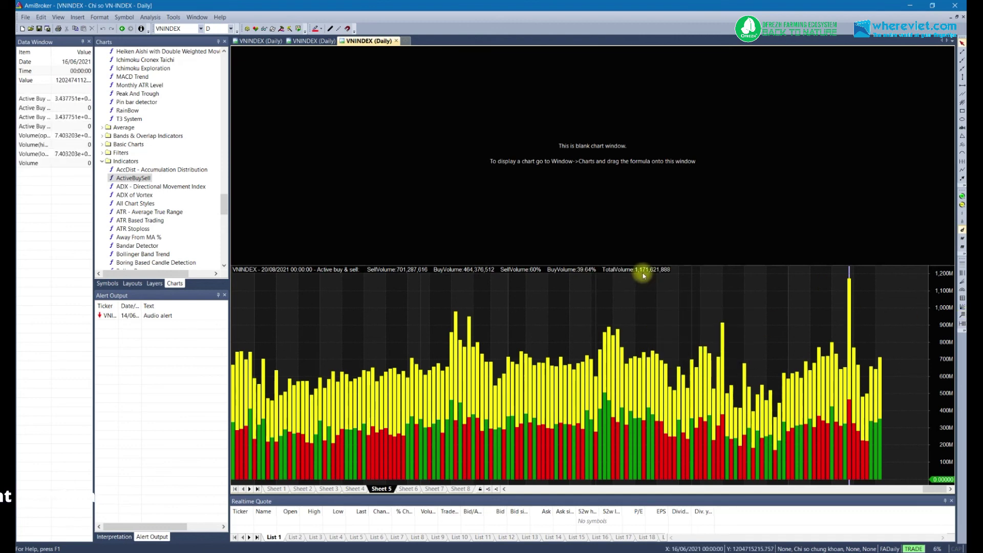
mouse_move(649, 275)
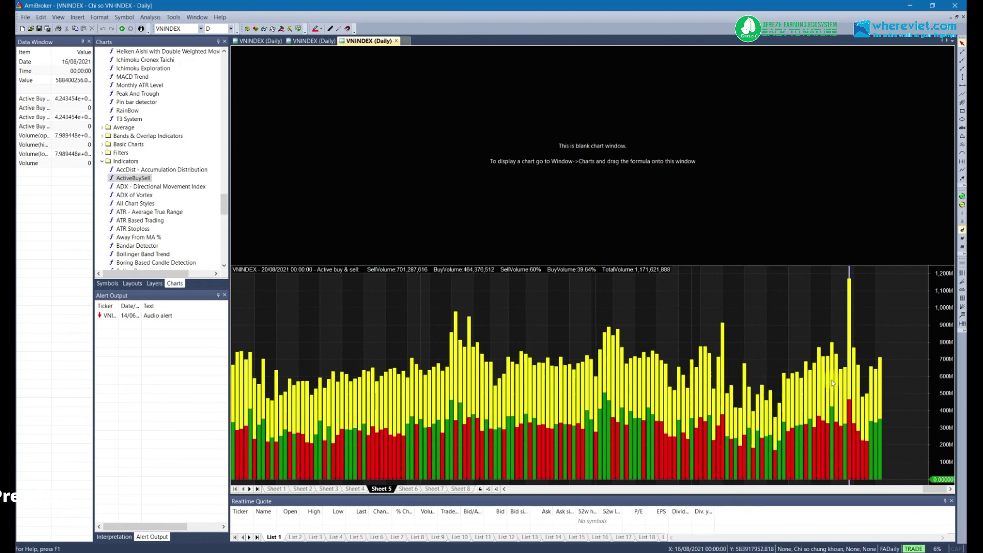
mouse_move(840, 389)
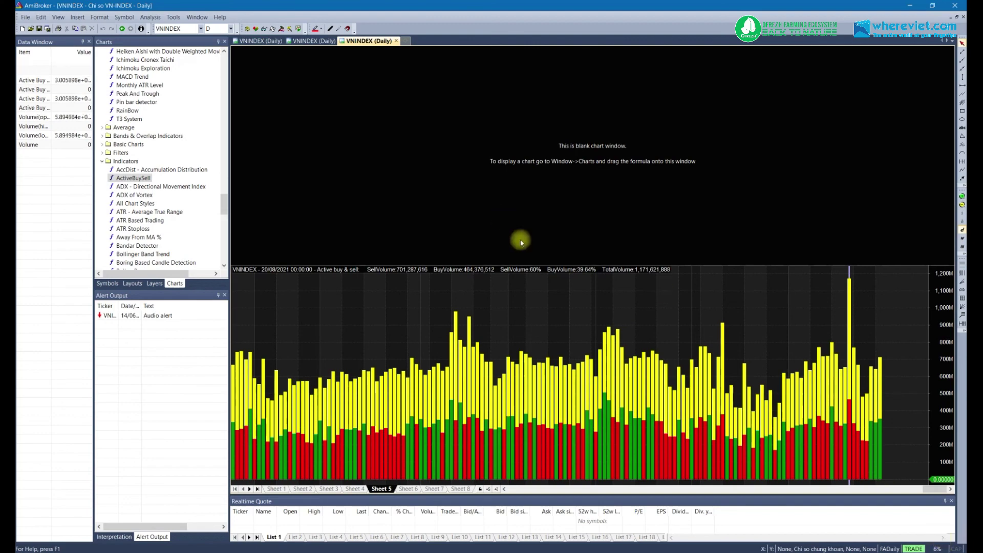
Switch to Excel by launching it, create a new blank workbook and maximize its window.
key(super)
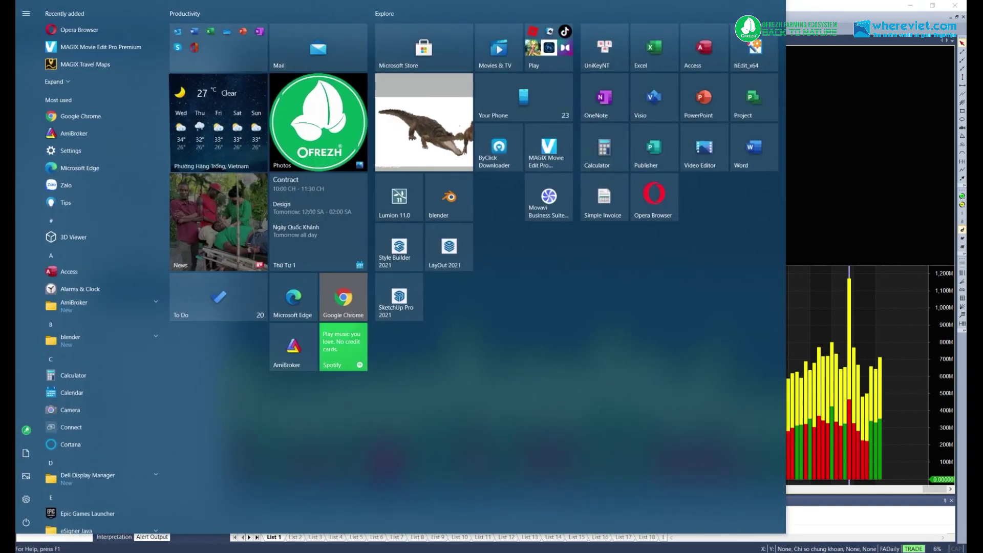
key(Escape)
key(super)
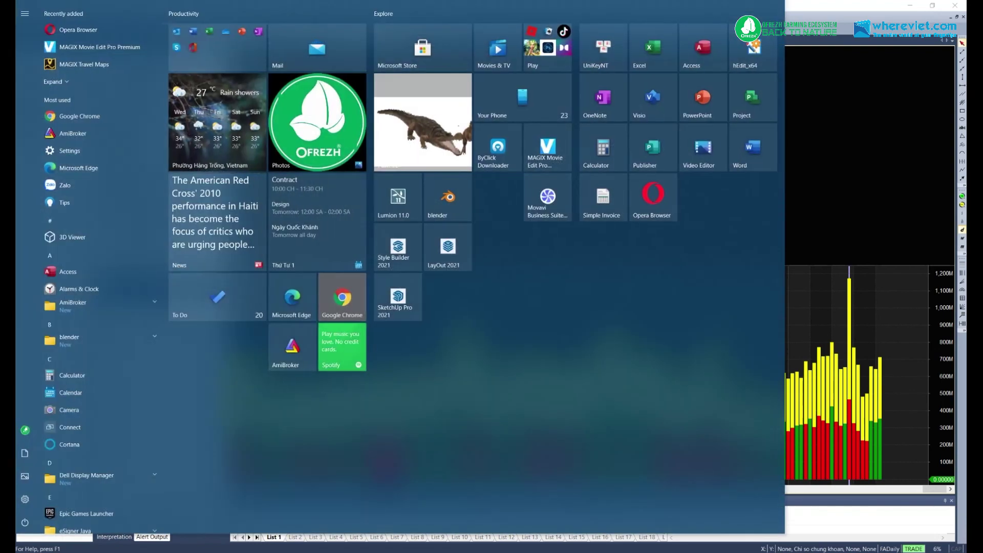
text(e)
key(Return)
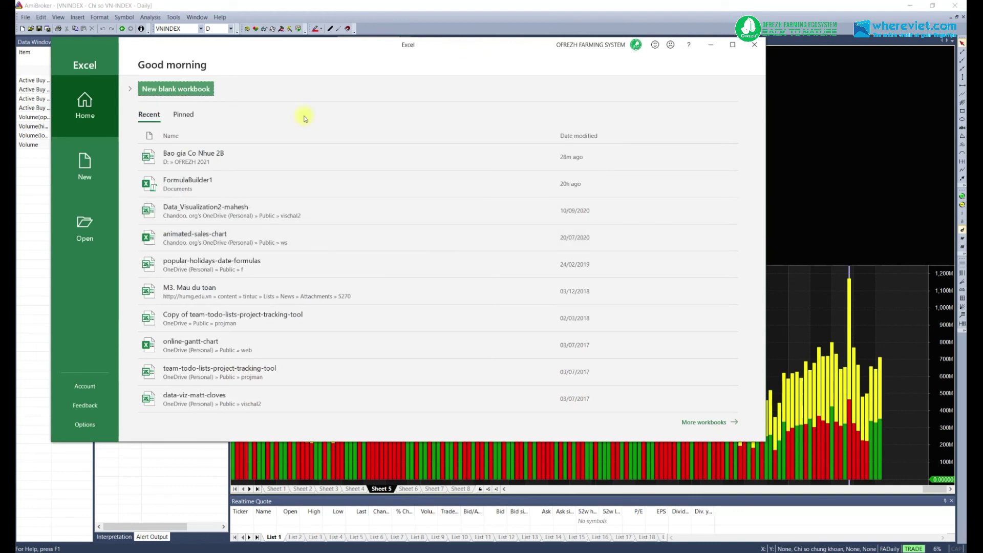
click(169, 89)
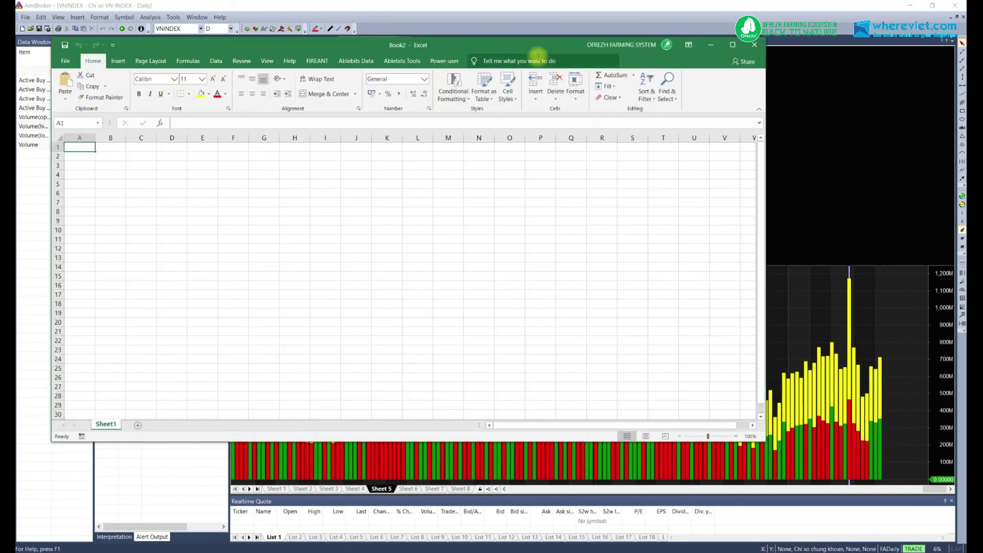
click(732, 45)
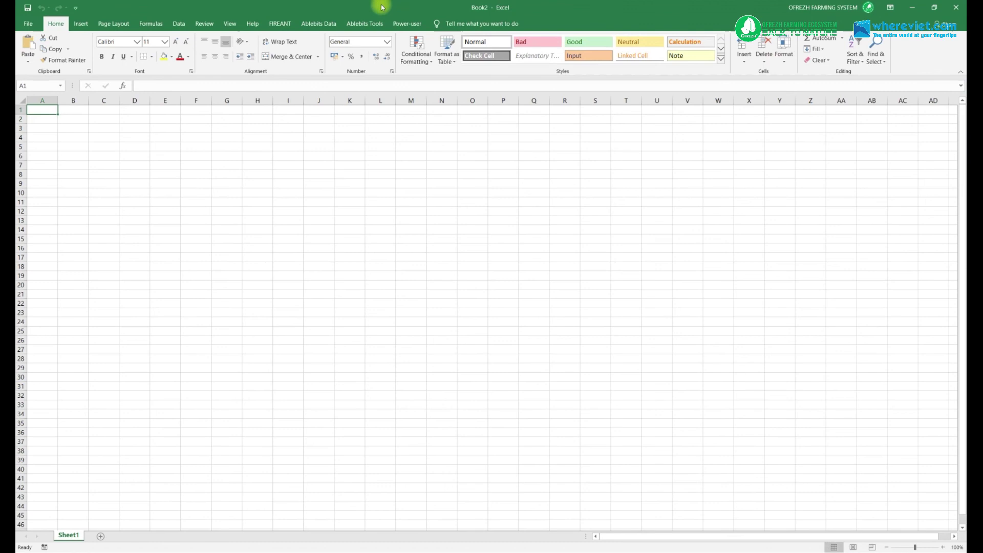
Start signing in to the FireAnt add-in from the blank workbook.
click(280, 23)
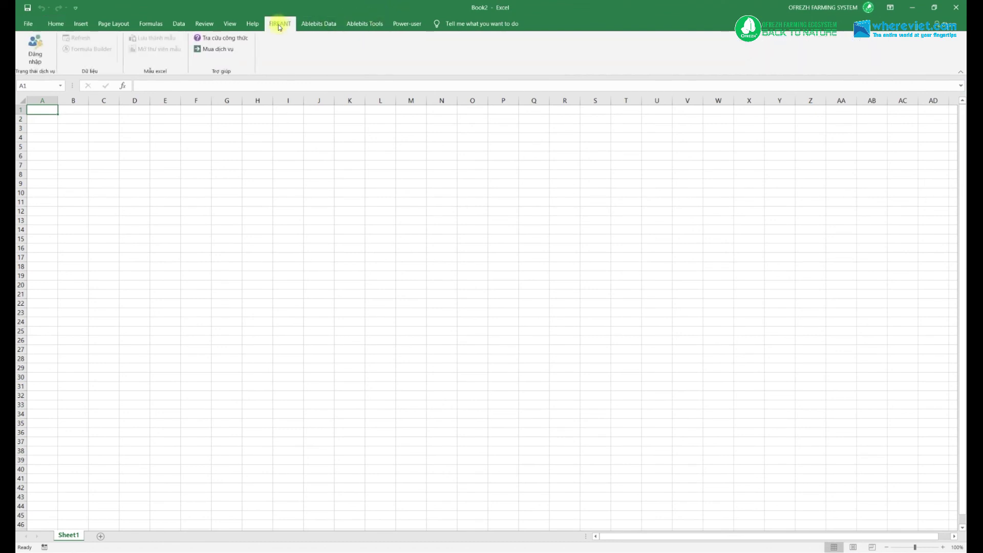
click(38, 59)
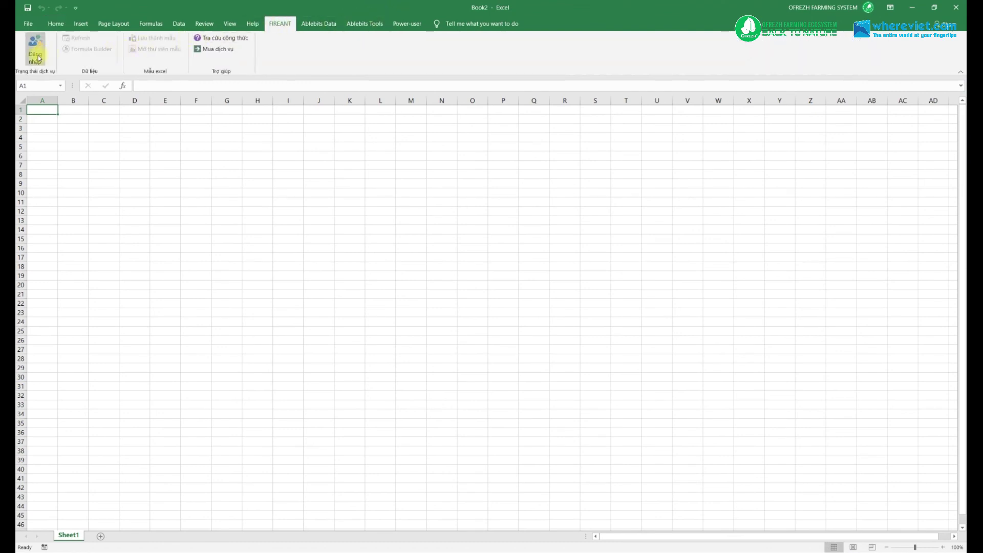